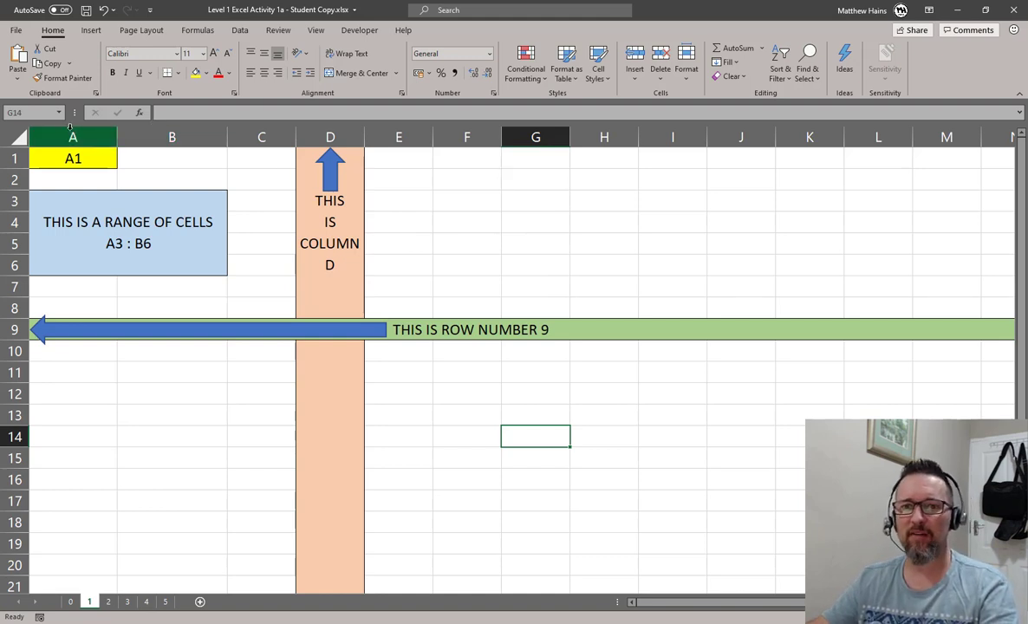
Step: Demonstrate selections: cell A1, column D, row 9, and the ranges A3:B6 and E2:H6
left_click(73, 159)
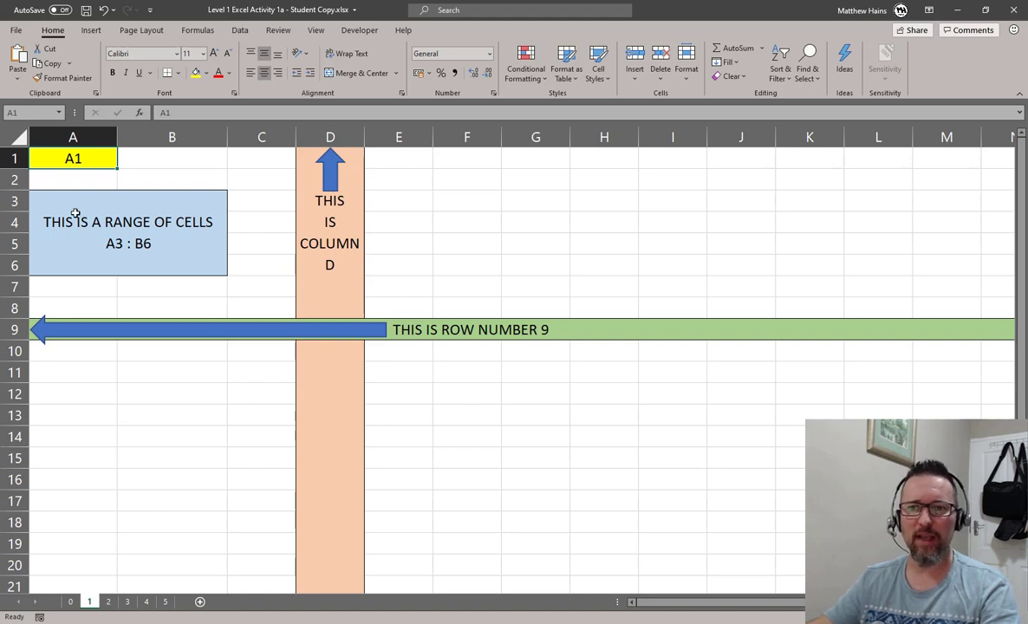
left_click(338, 137)
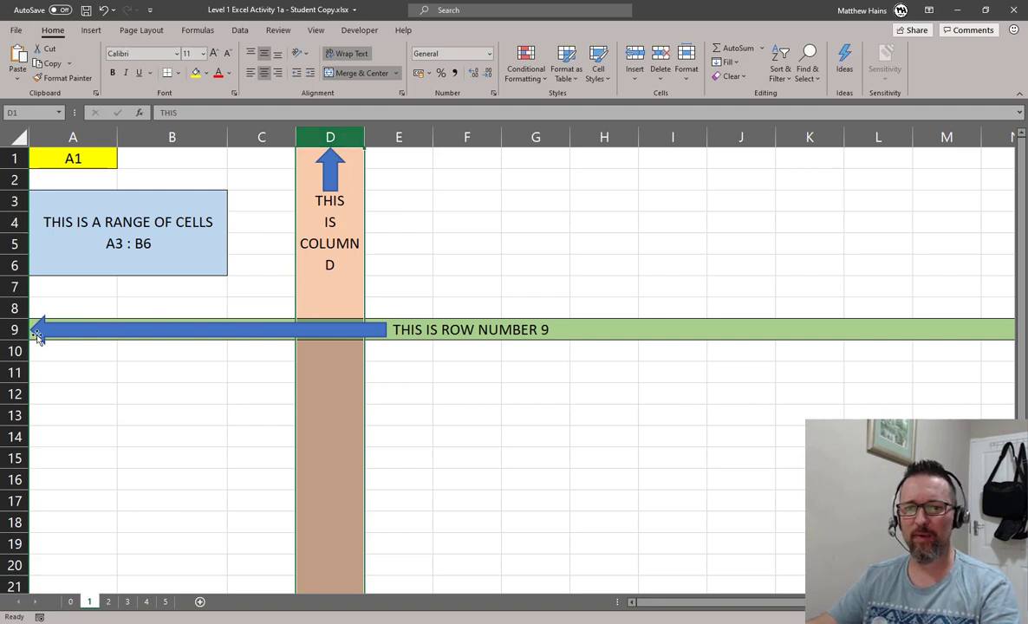
left_click(5, 330)
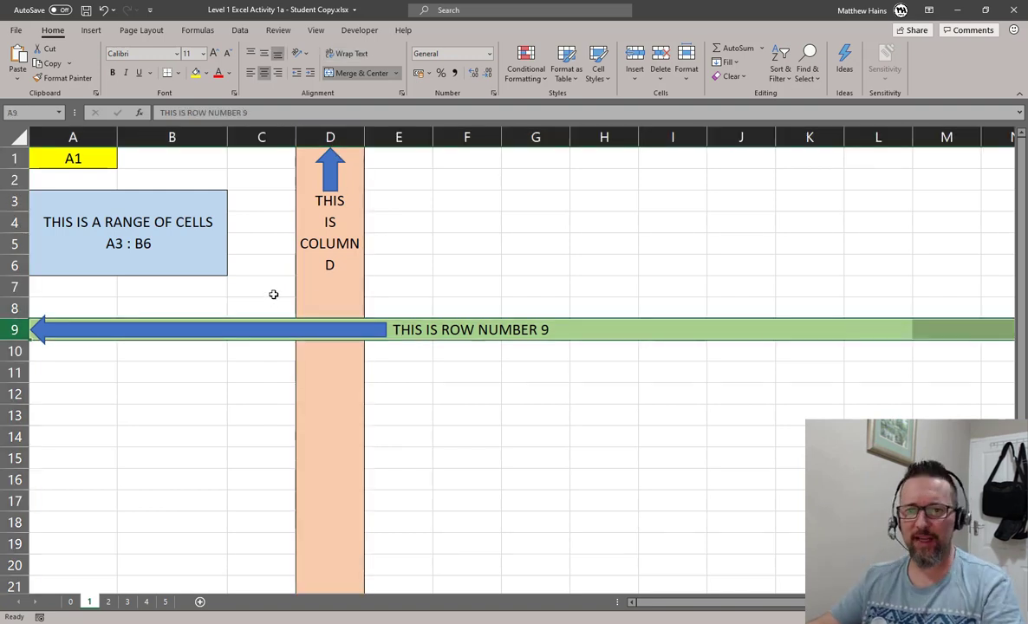
left_click(46, 194)
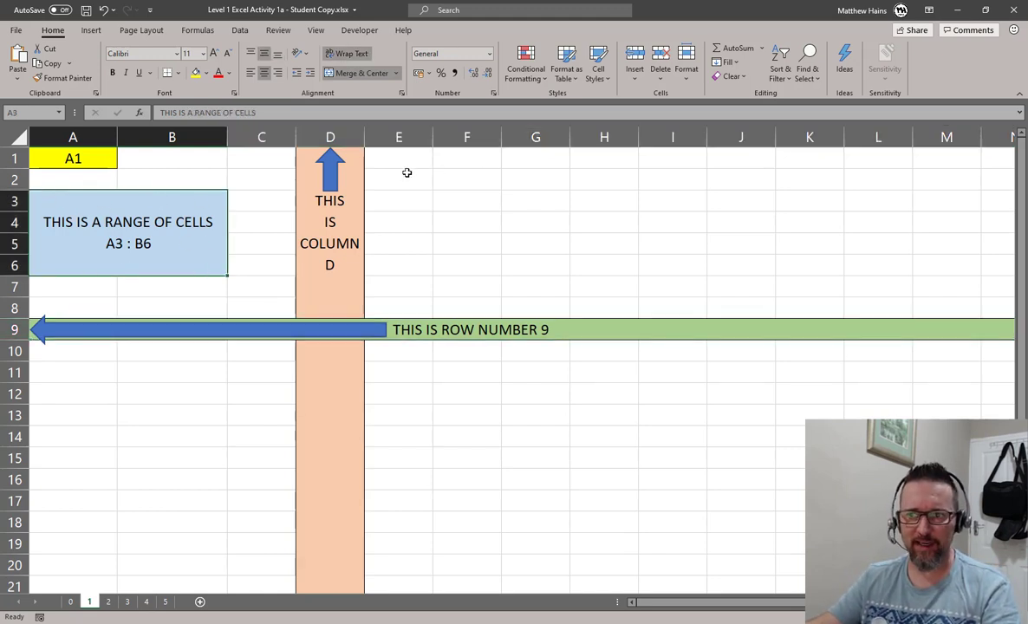
left_click_drag(404, 173, 608, 269)
left_click(52, 194)
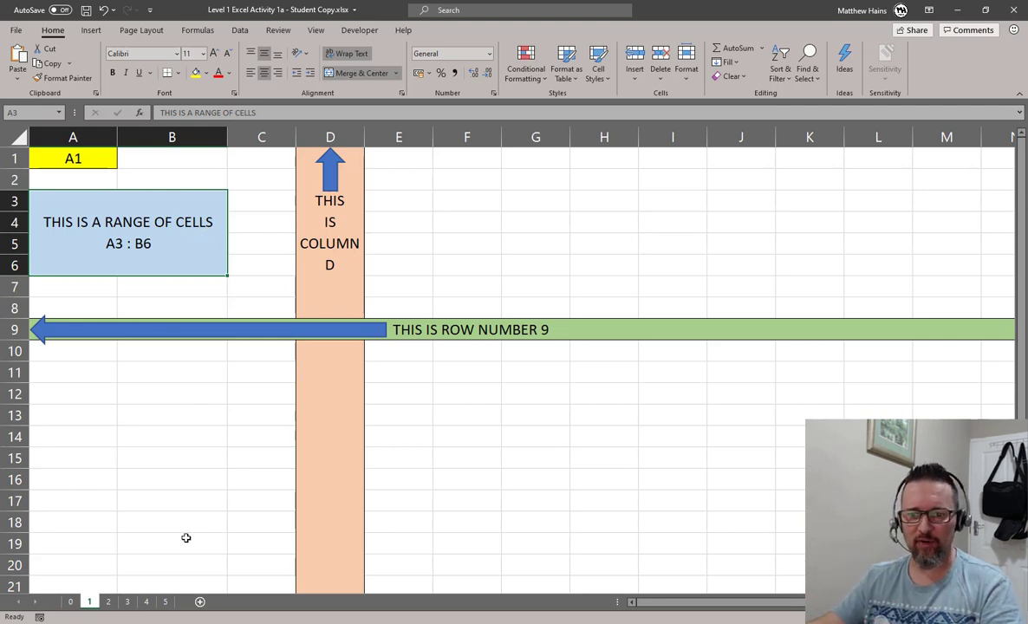
Step: On sheet 2, go through the SUM, AVERAGE, MAX, MIN and PRODUCT labels, C3's description and K3
left_click(108, 602)
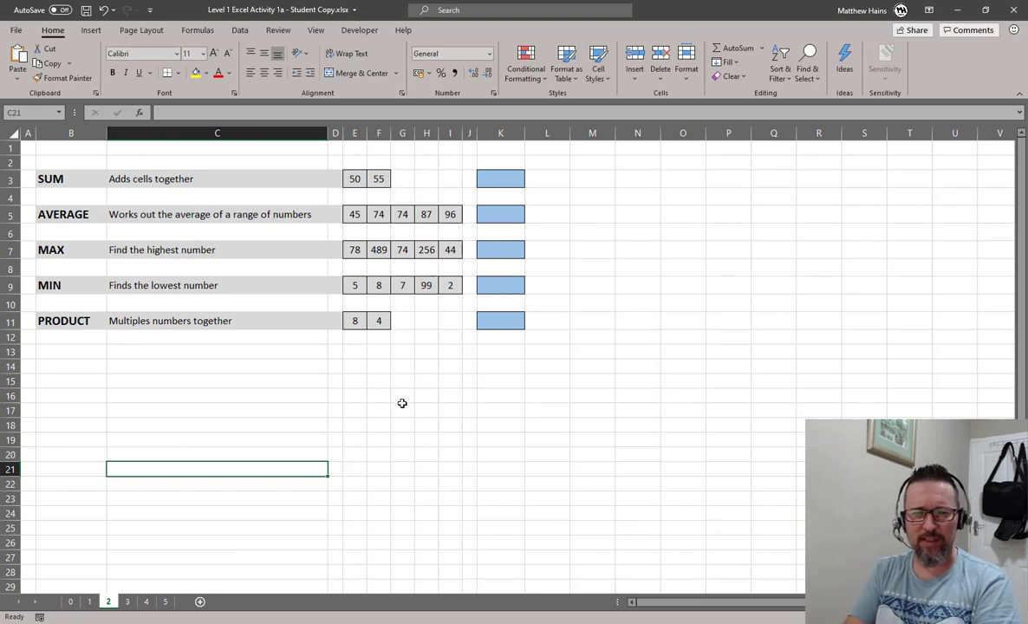
left_click(70, 173)
left_click(87, 215)
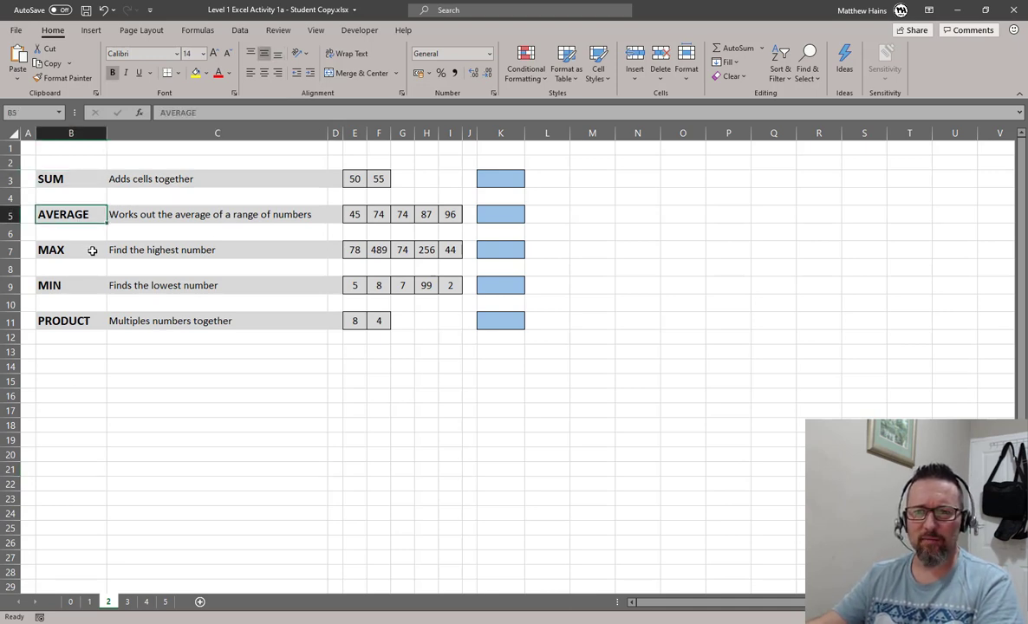
left_click(92, 249)
left_click(91, 287)
left_click(96, 322)
left_click(76, 179)
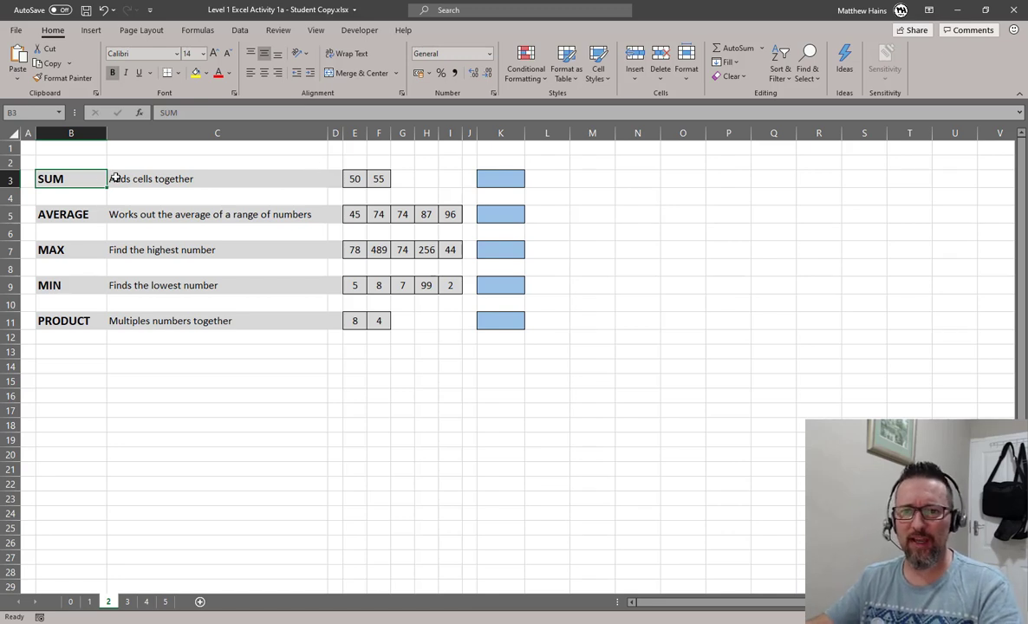
left_click(209, 178)
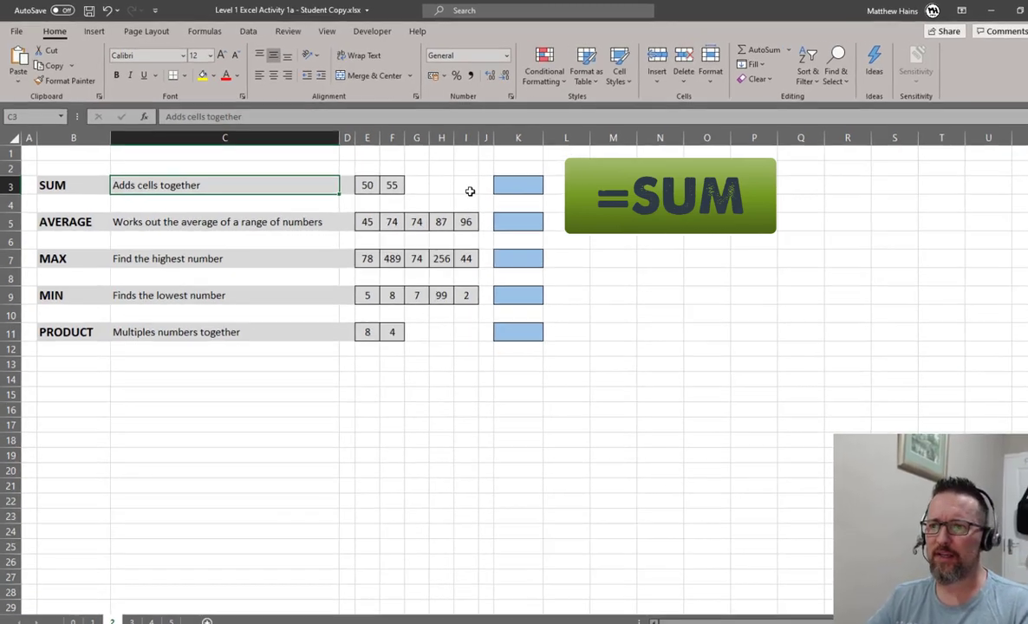
left_click(500, 178)
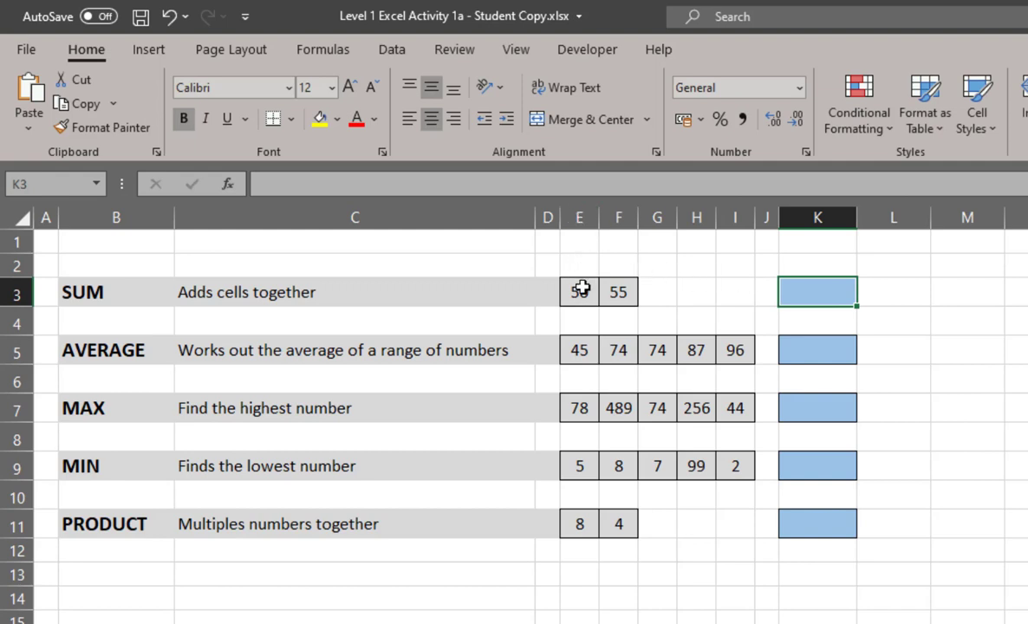
left_click(581, 290)
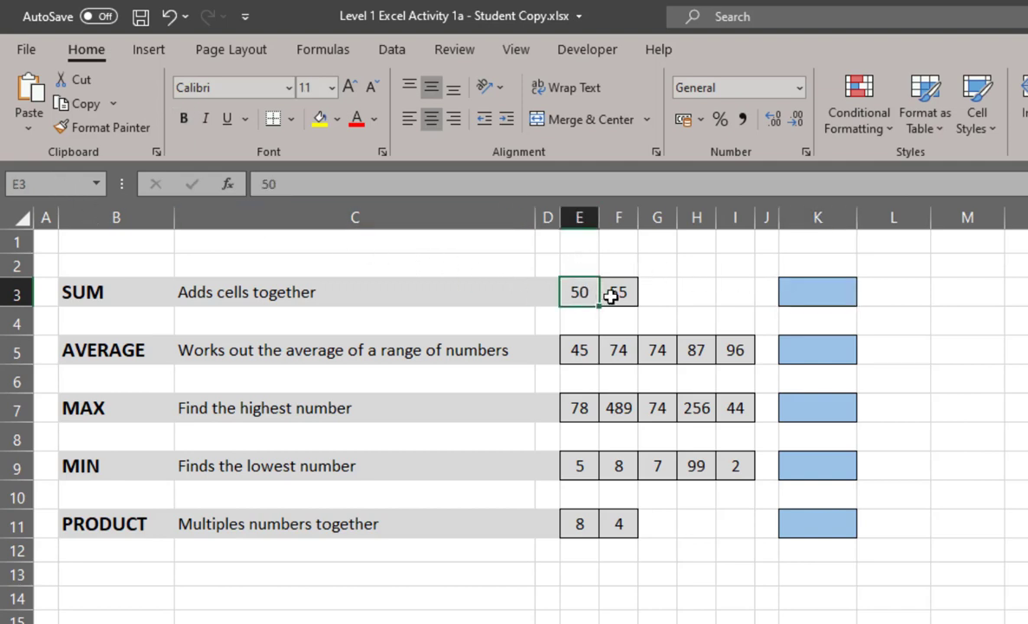
left_click(614, 295)
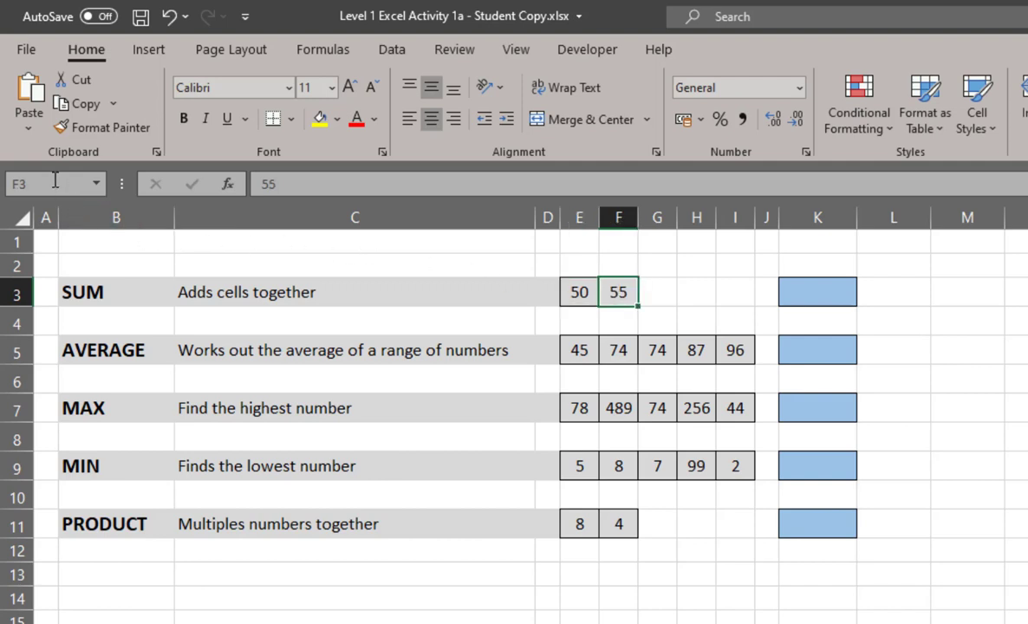
left_click(822, 296)
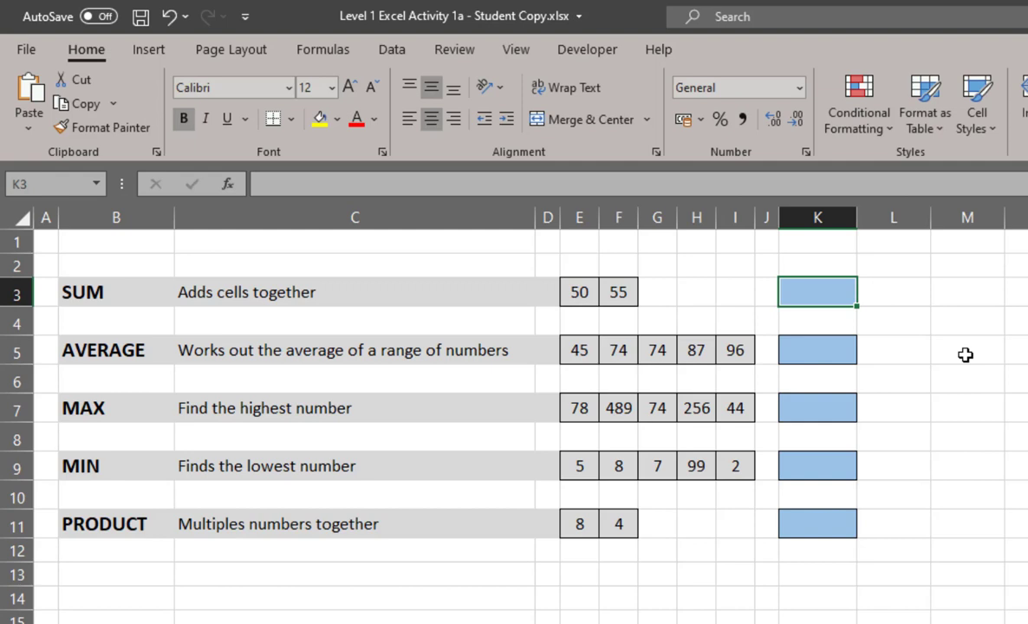
Step: Enter =SUM(E3:F3) in K3 so 50 and 55 total 105
type("=sum")
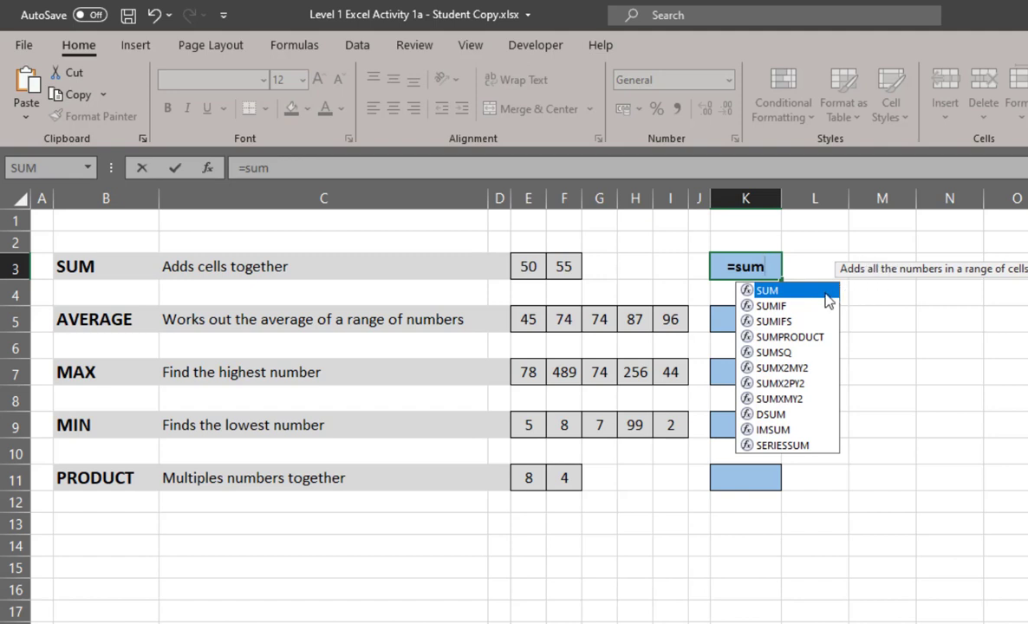
double_click(780, 291)
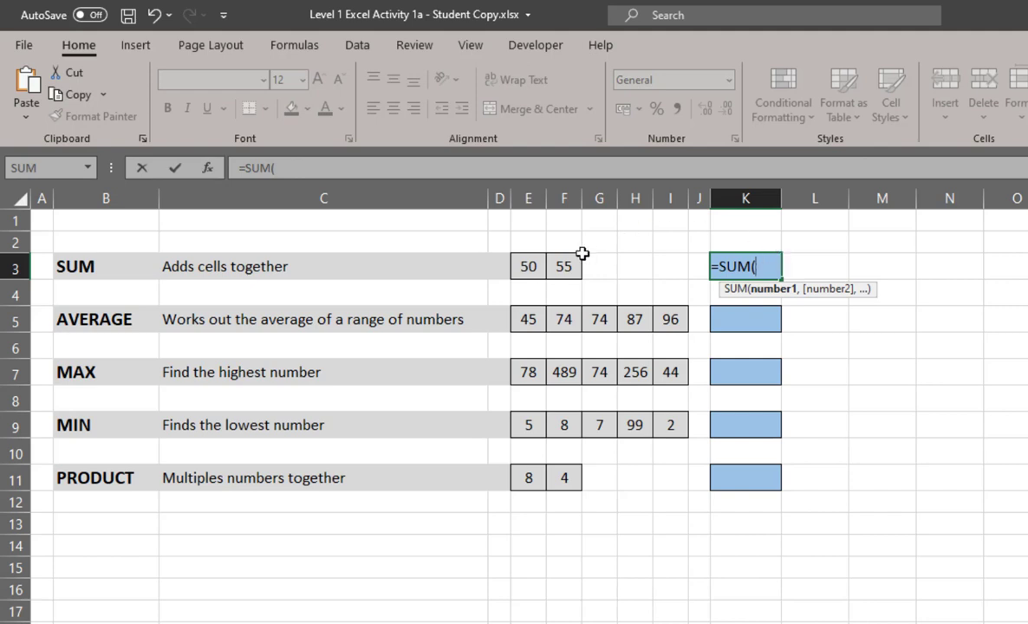
left_click_drag(527, 265, 568, 266)
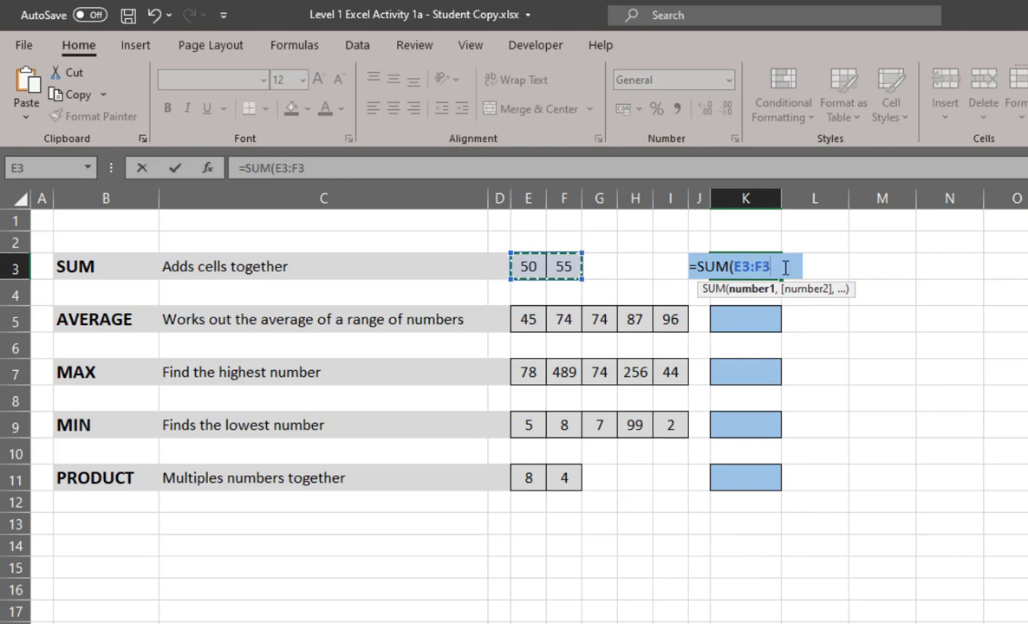
type(")")
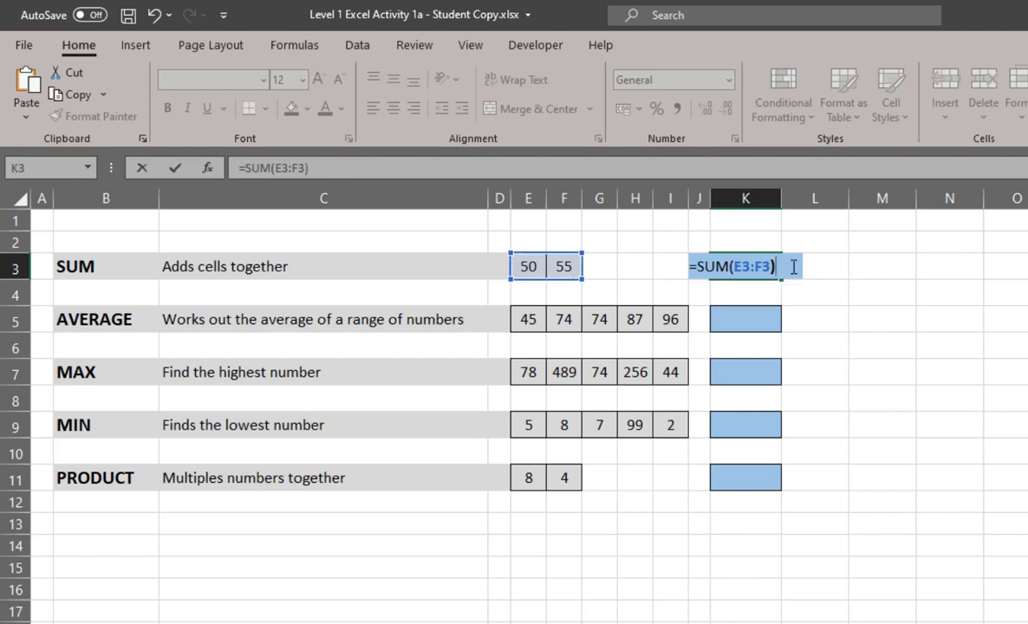
key("Return")
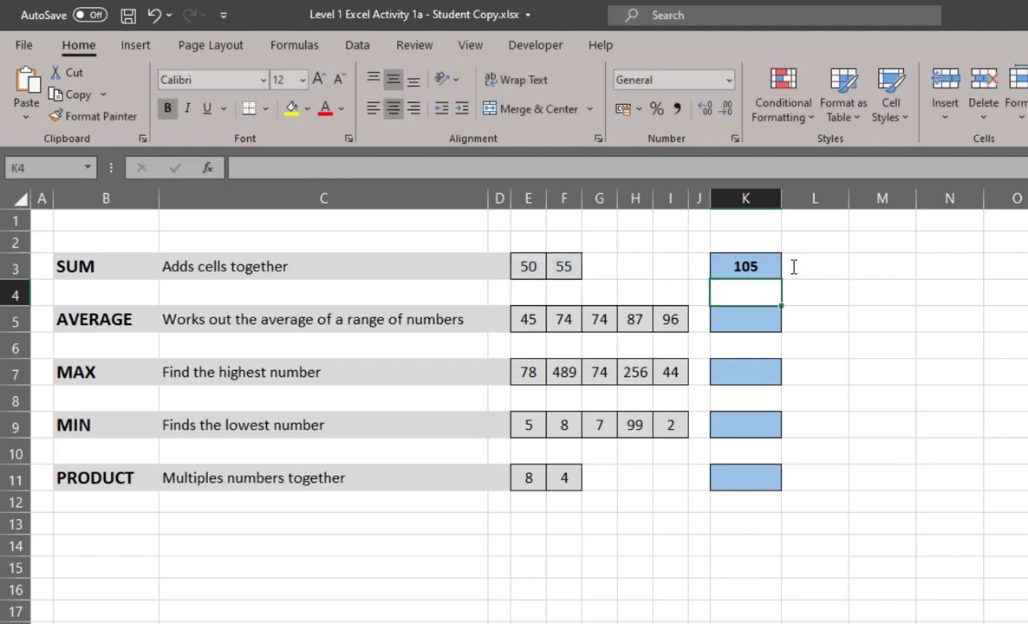
key("Up")
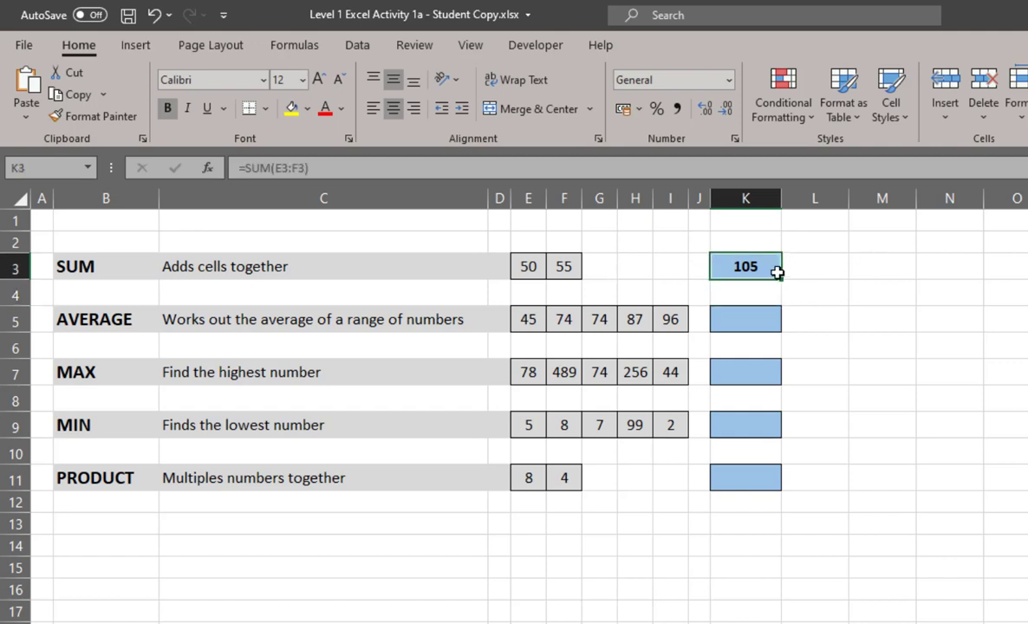
Step: Replace K3's formula with =SUM(E3,F3), keeping the result 105
key("Delete")
type("=sum")
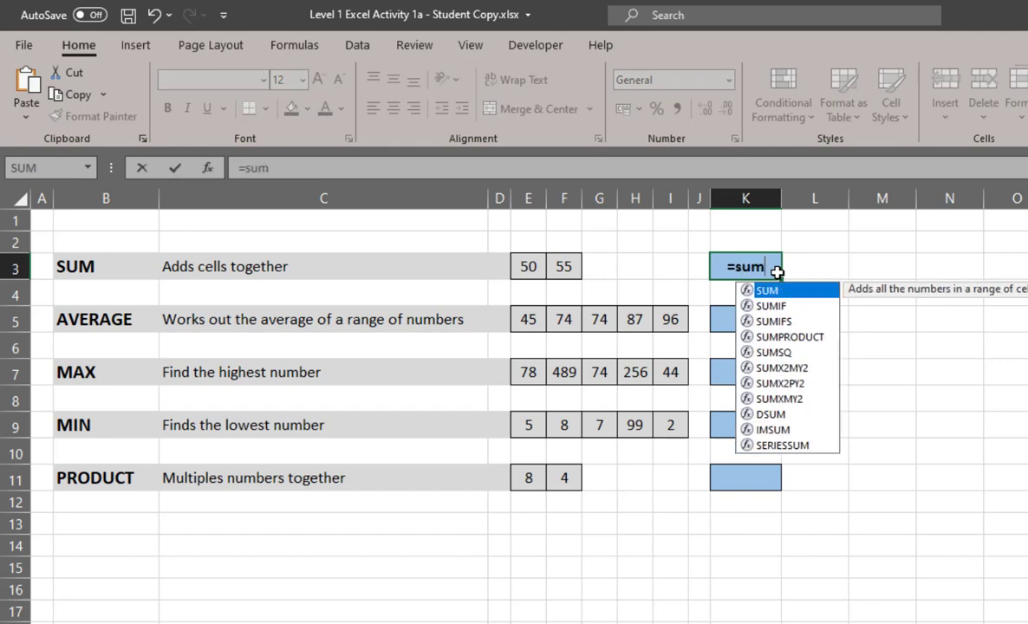
key("Tab")
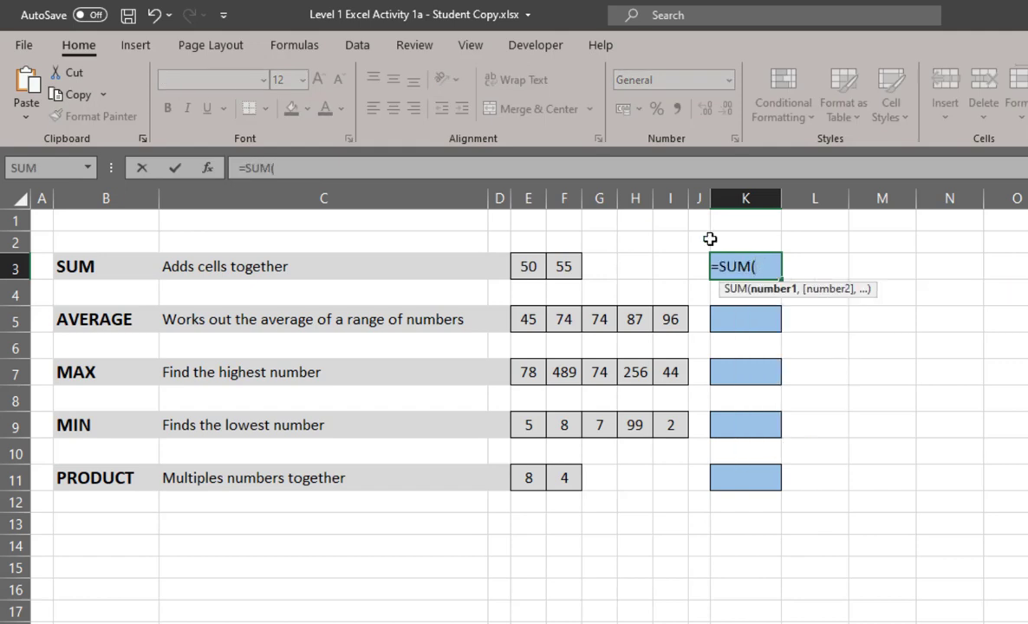
left_click(525, 266)
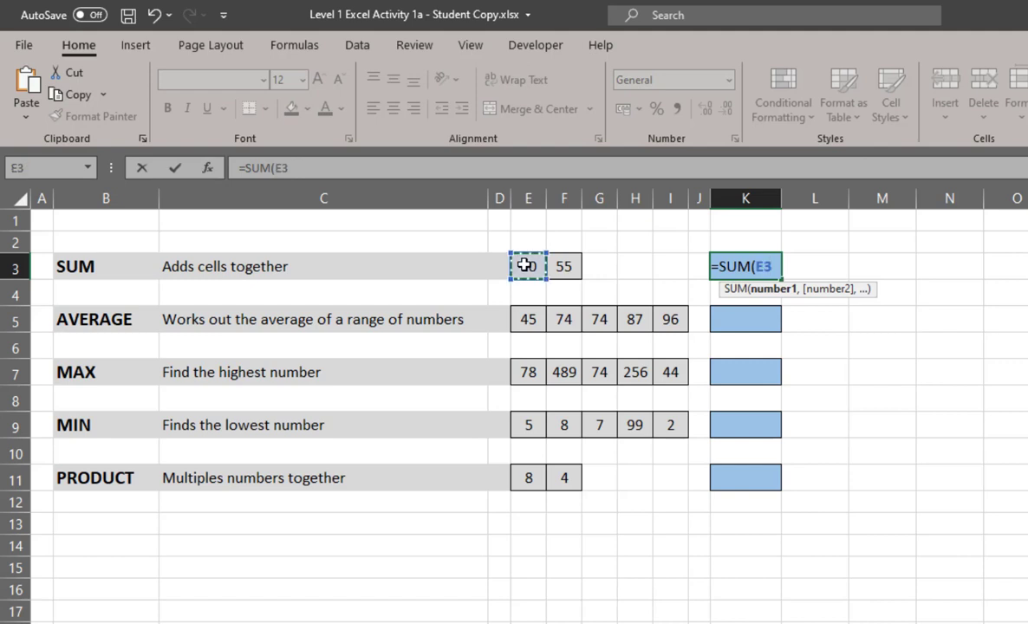
type(",")
left_click(567, 270)
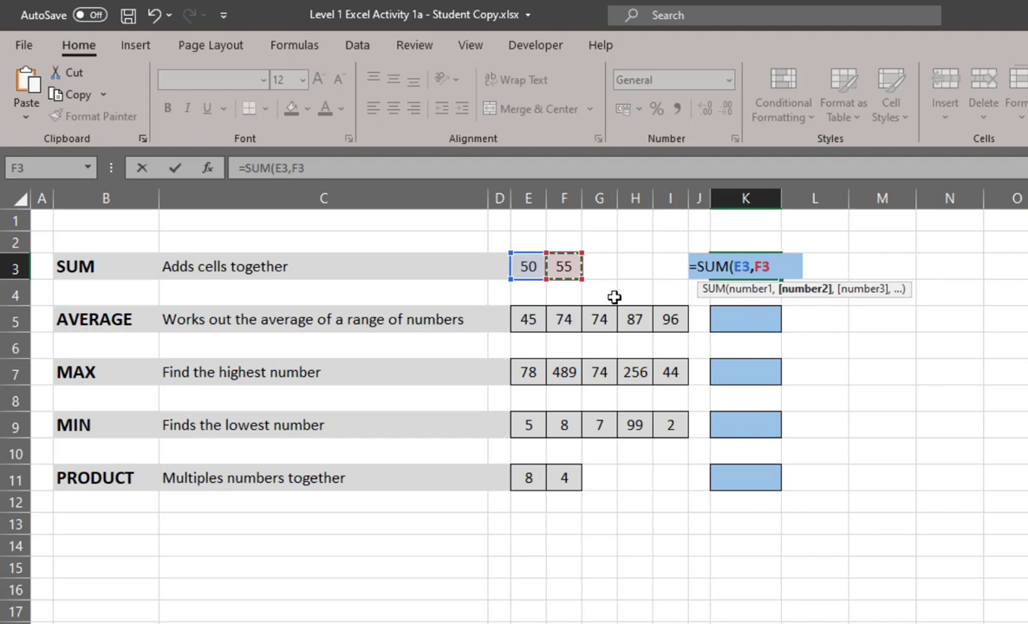
type(")")
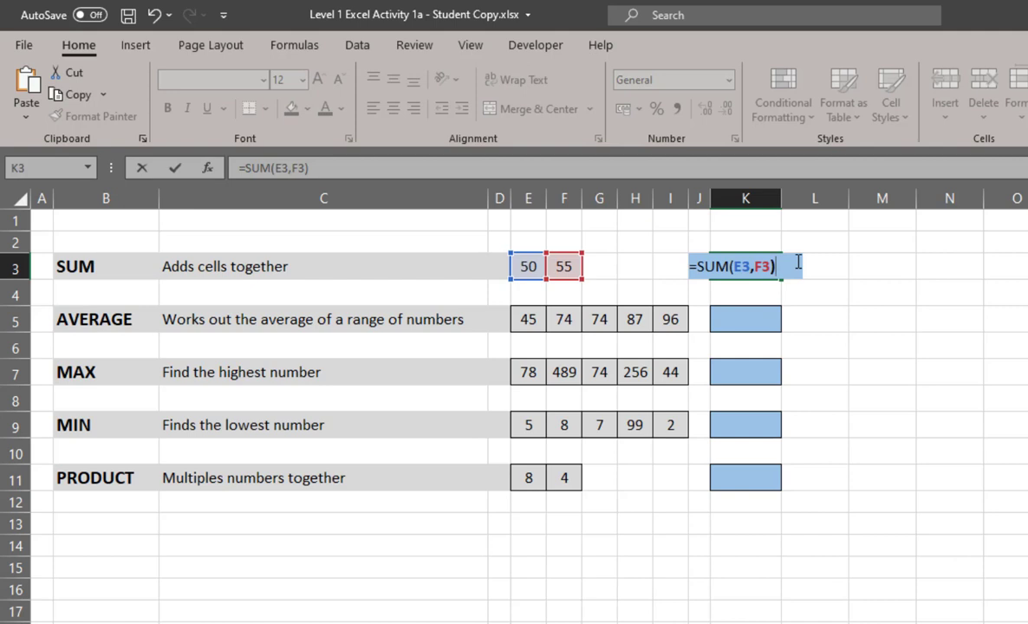
key("Return")
left_click(762, 262)
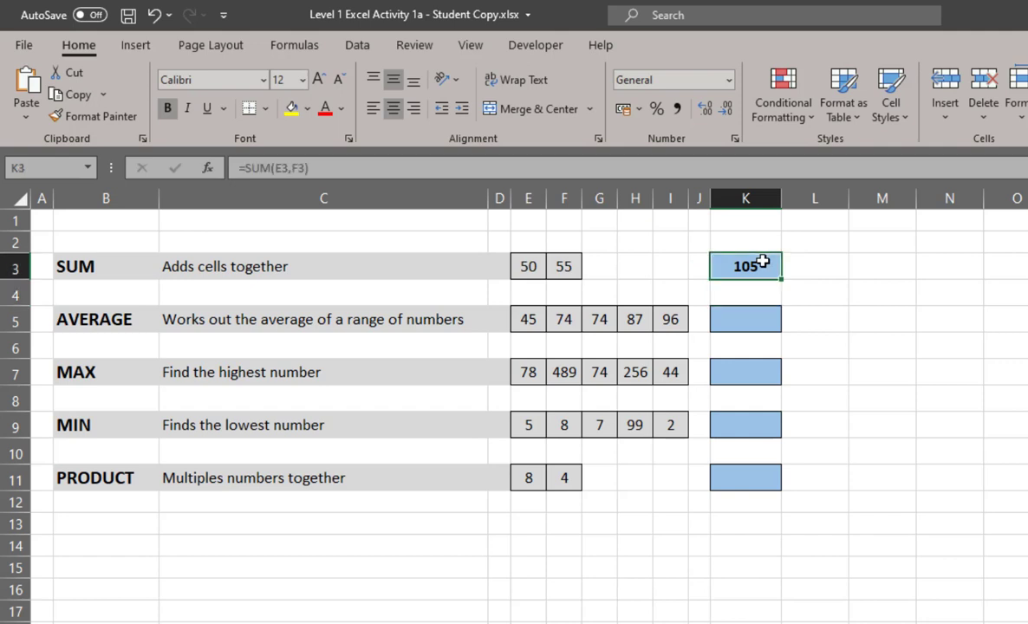
Step: Point out the AVERAGE description and the five numbers in E5:I5
left_click(765, 322)
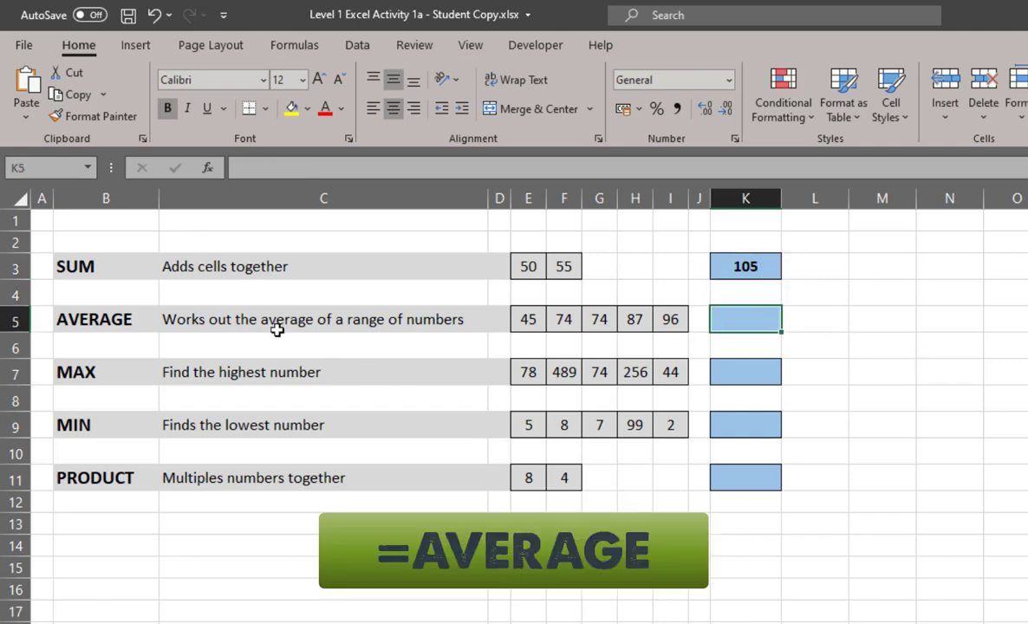
left_click(408, 321)
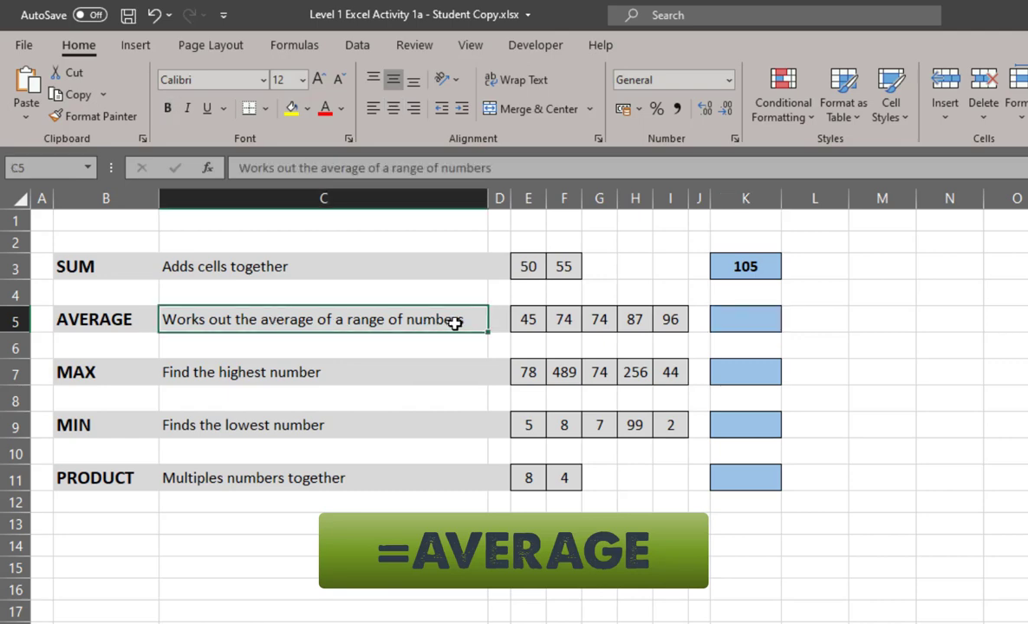
left_click(534, 320)
left_click(564, 319)
left_click(599, 319)
left_click(634, 319)
left_click(670, 320)
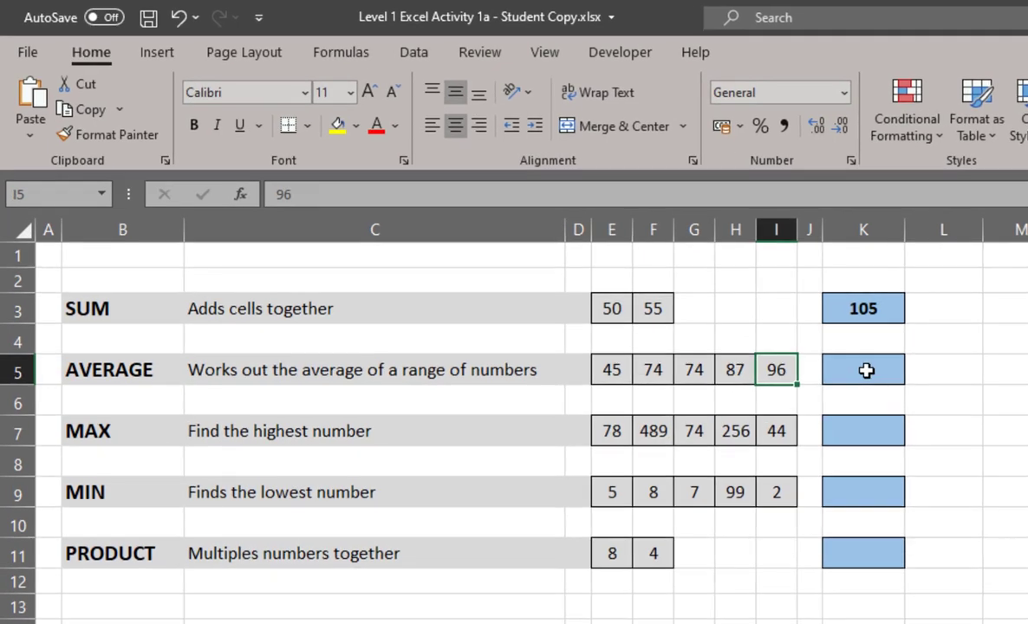
Step: Enter =AVERAGE(E5:I5) in K5, showing 75.2
left_click(866, 370)
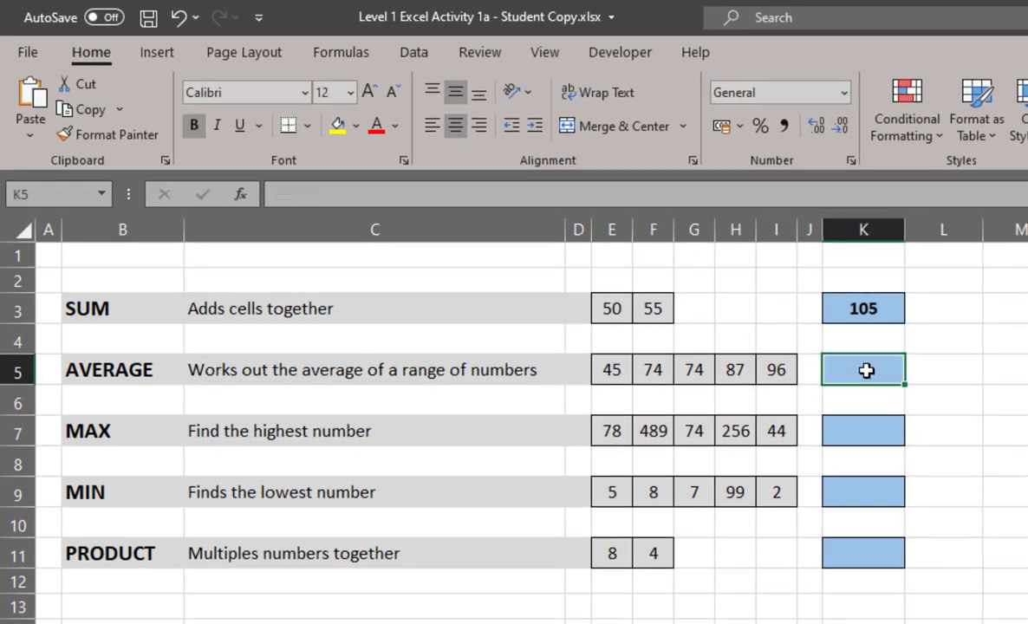
type("=averag")
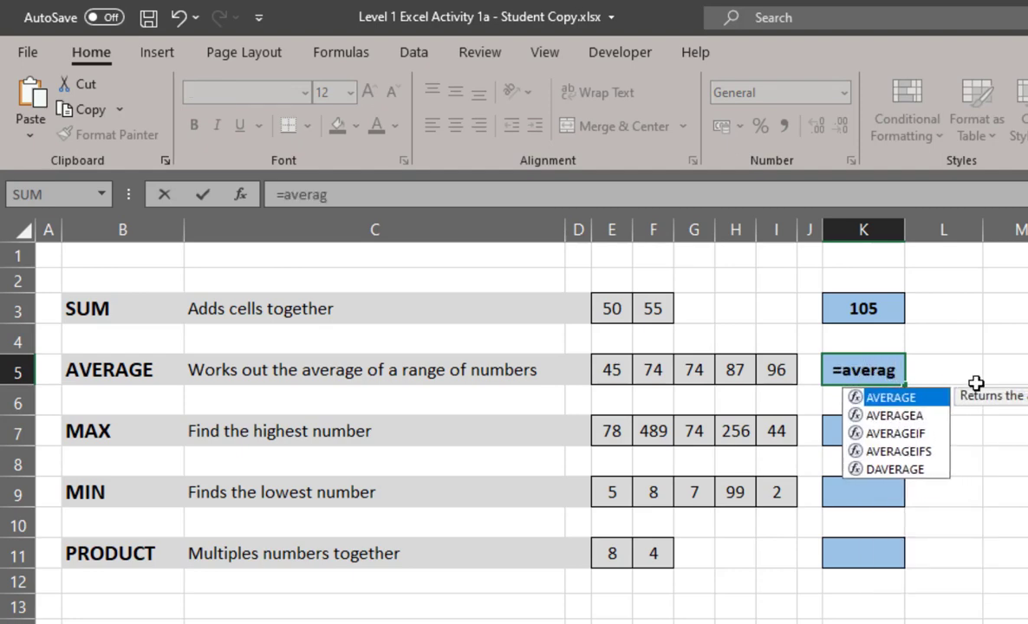
double_click(891, 397)
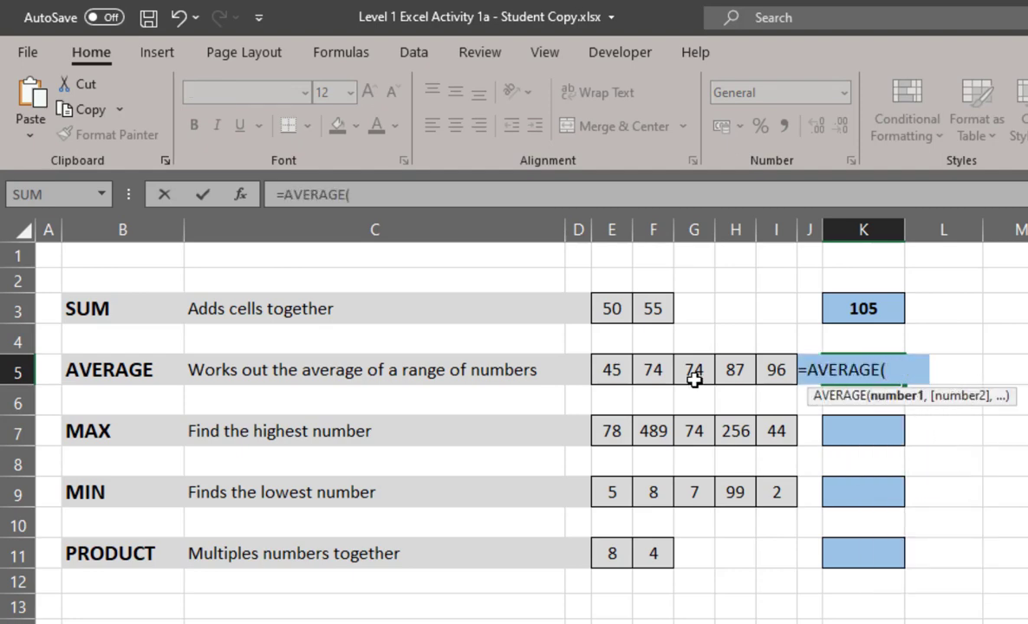
left_click(632, 371)
left_click_drag(632, 370, 778, 374)
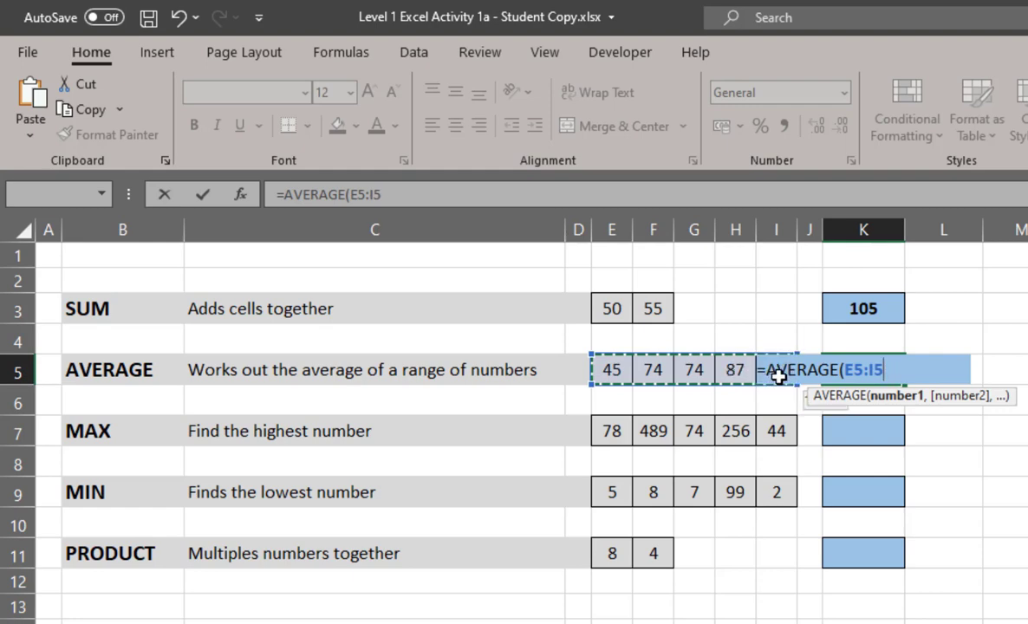
mouse_move(778, 374)
left_mouse_down()
mouse_move(749, 367)
mouse_move(776, 369)
left_mouse_up()
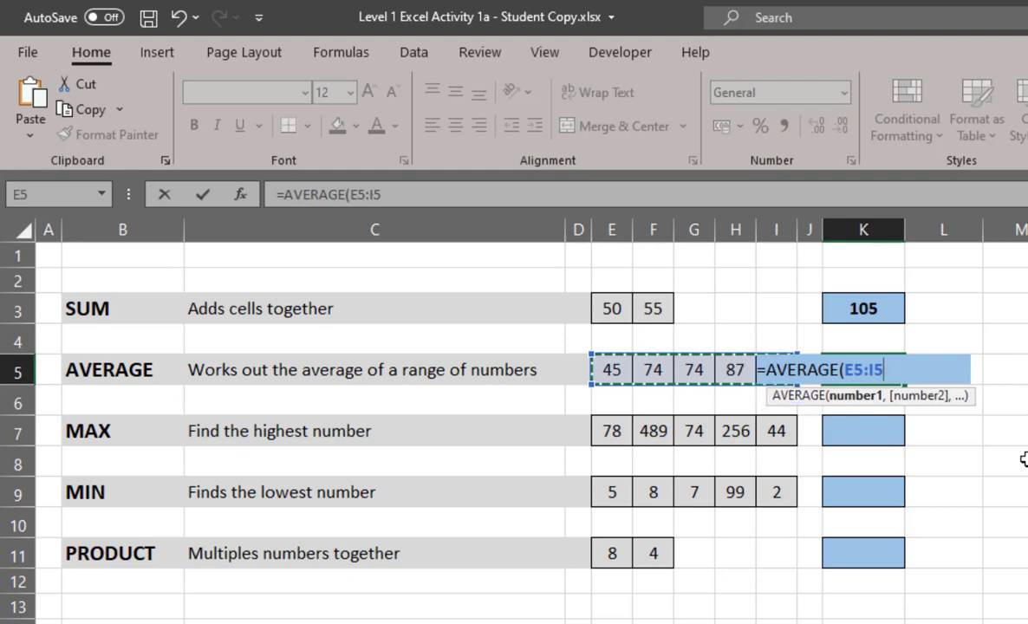
type(")")
key("Return")
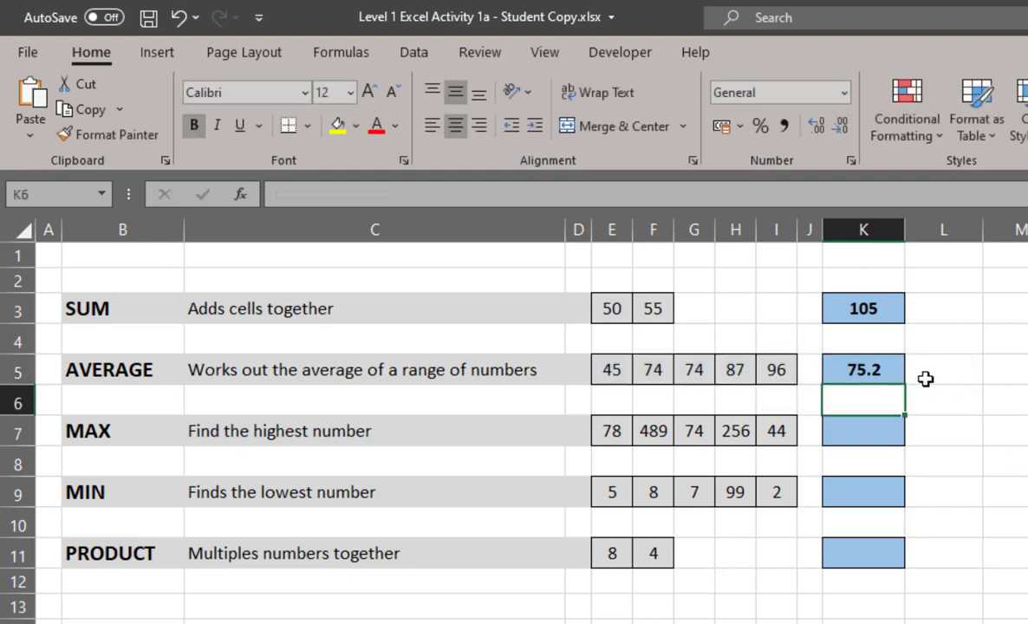
left_click(879, 372)
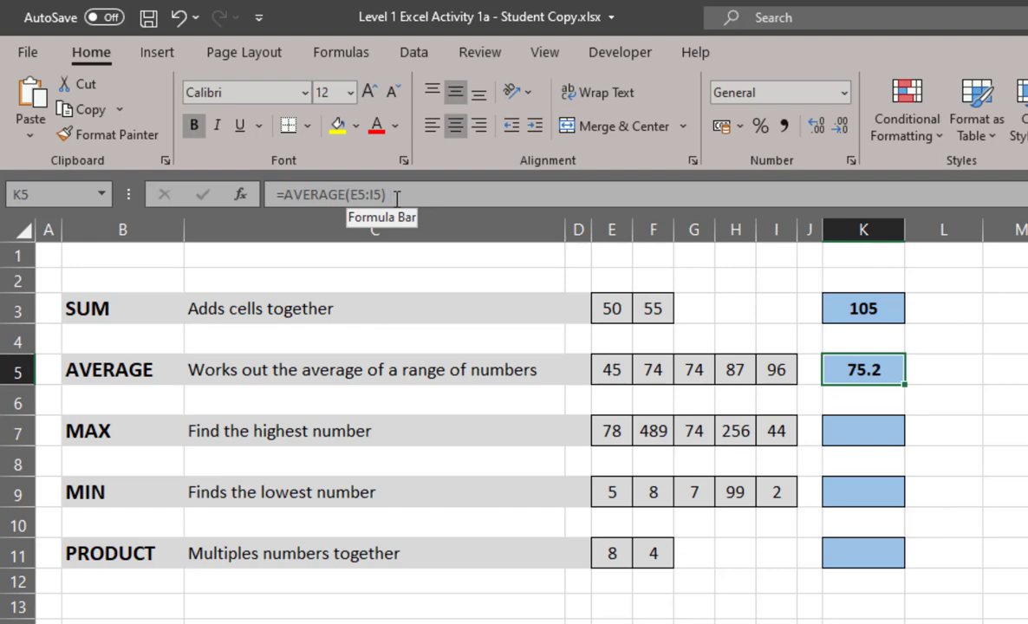
Step: Point out the MAX label and highlight the numbers in E7:I7
left_click(150, 431)
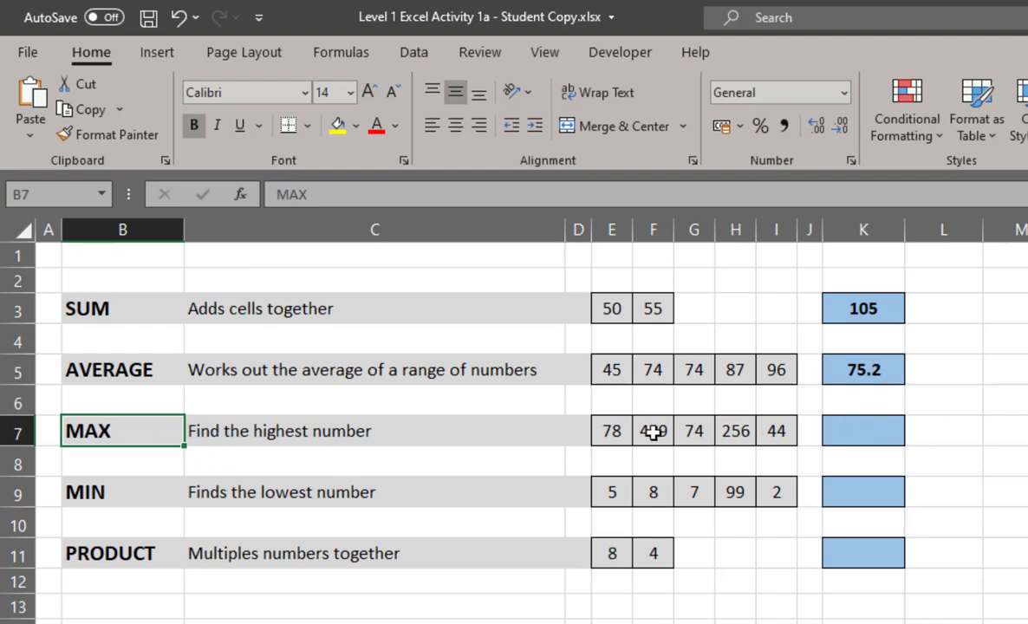
left_click(611, 431)
left_click_drag(611, 432, 776, 431)
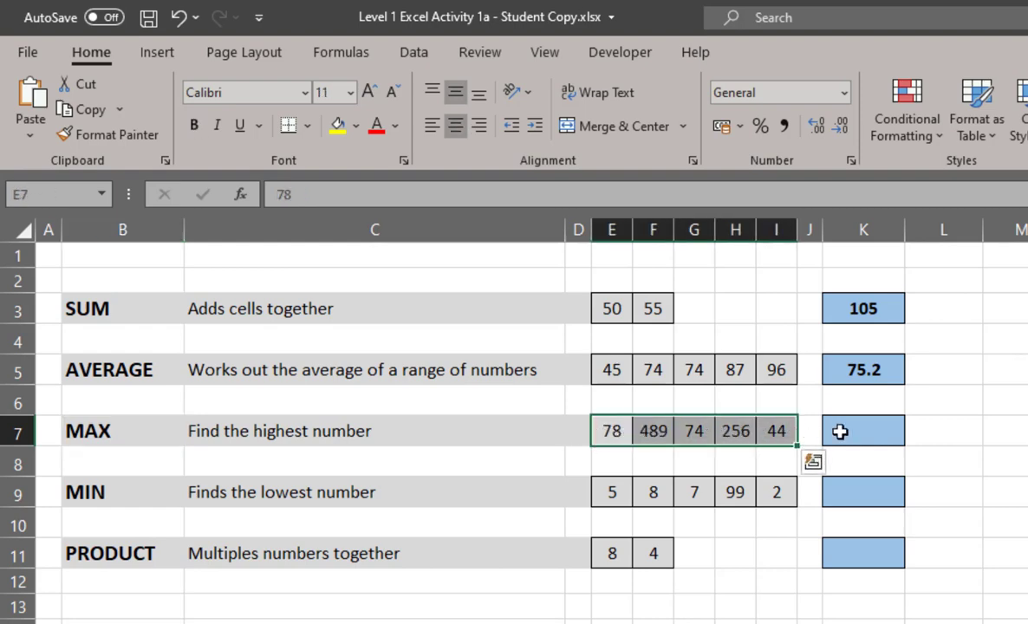
Step: Enter =MAX(E7:I7) in K7 and confirm 489 is the highest number
left_click(870, 428)
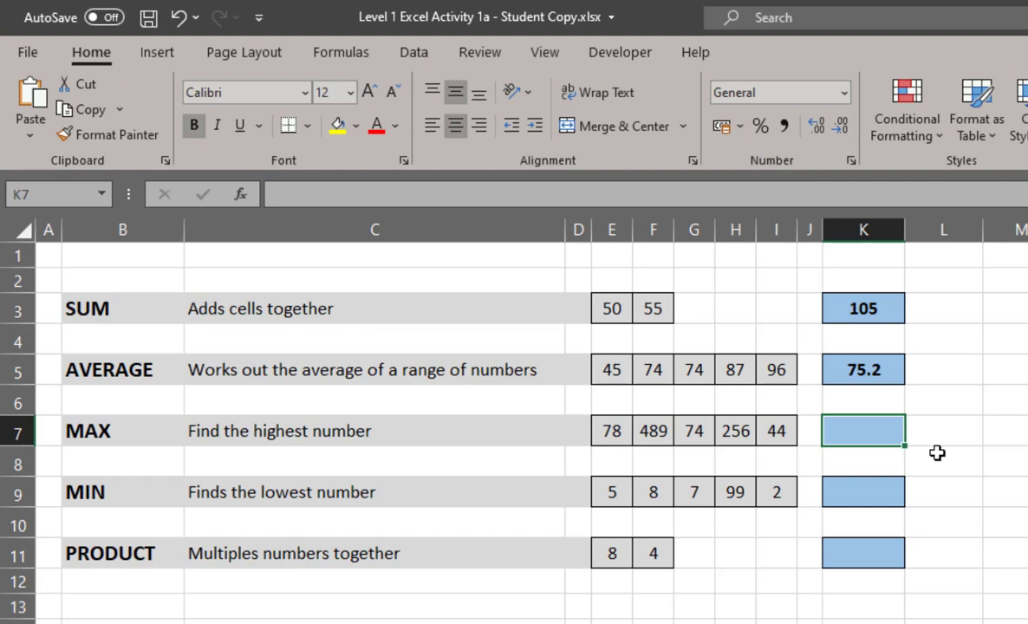
type("=max")
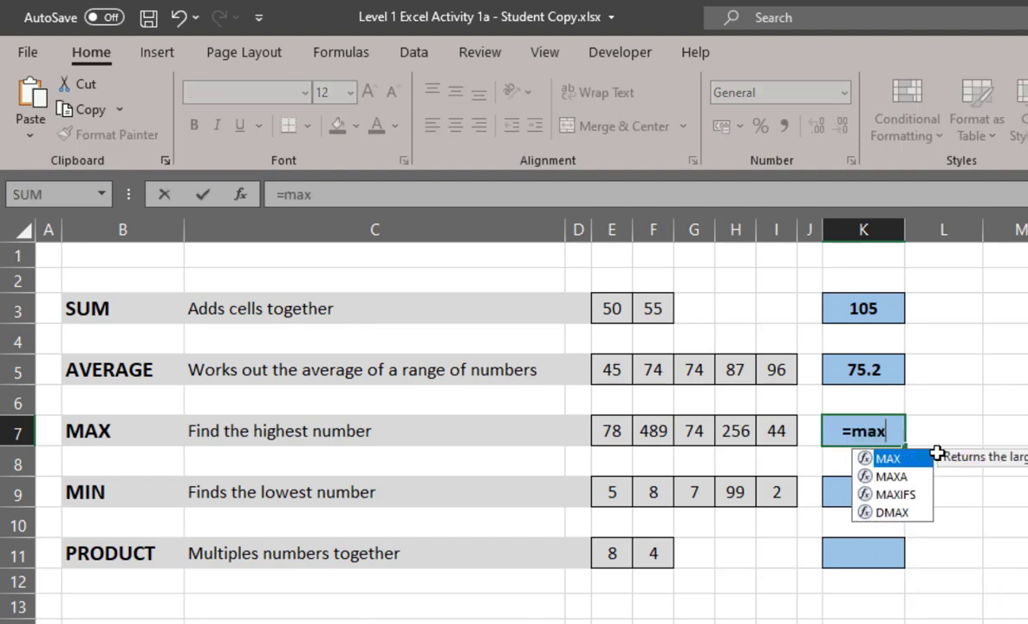
key("Tab")
left_click_drag(608, 429, 792, 429)
key("Return")
left_click(873, 429)
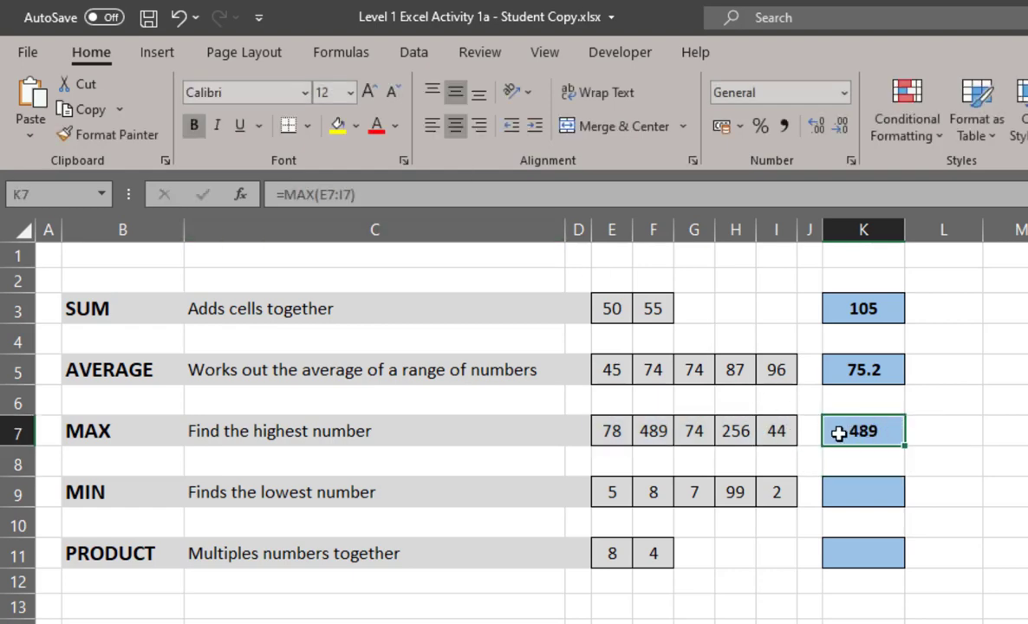
left_click(658, 427)
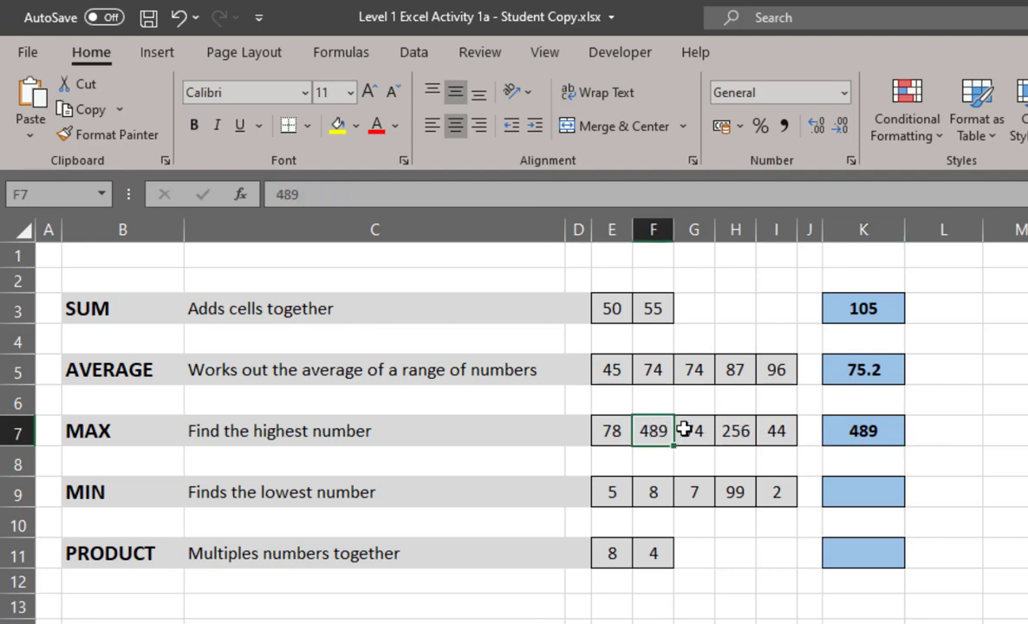
Step: Enter =MIN(E9:I9) in K9, giving 2
left_click(263, 493)
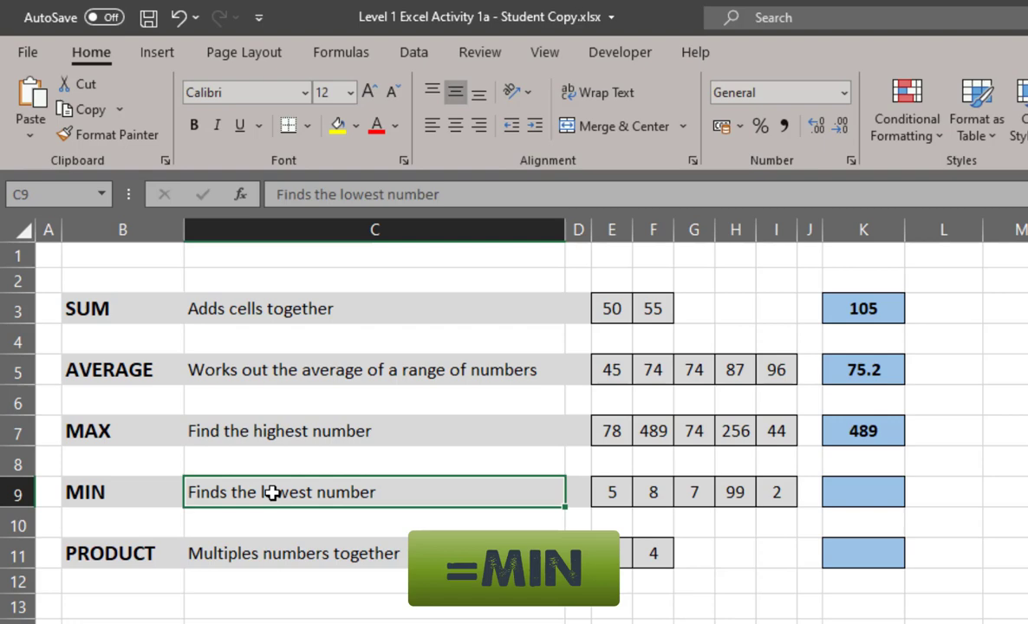
left_click(888, 491)
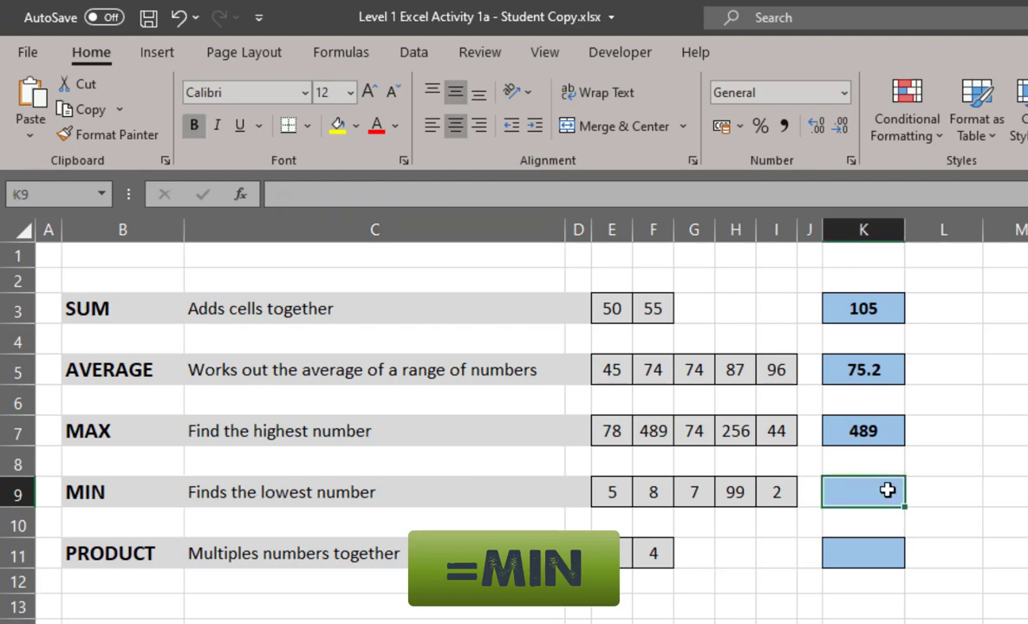
type("=min")
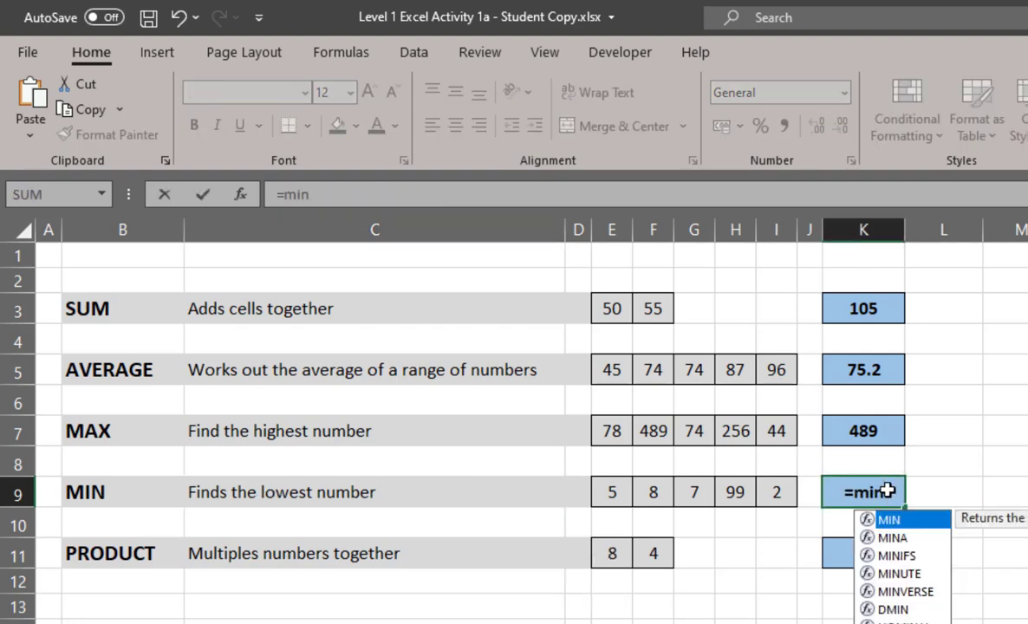
key("Tab")
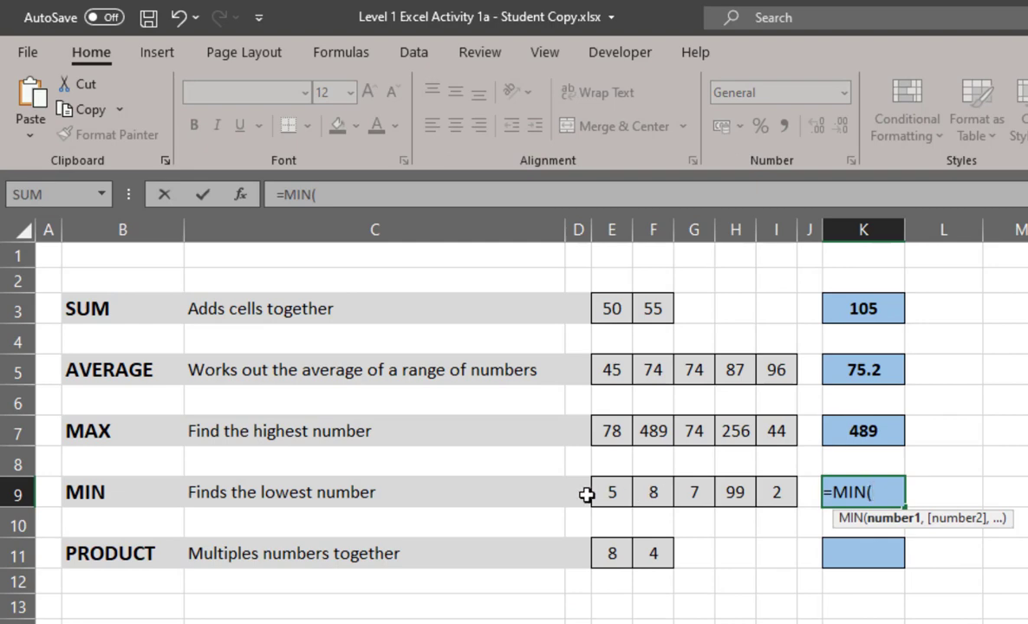
left_click_drag(607, 494, 772, 492)
key("Return")
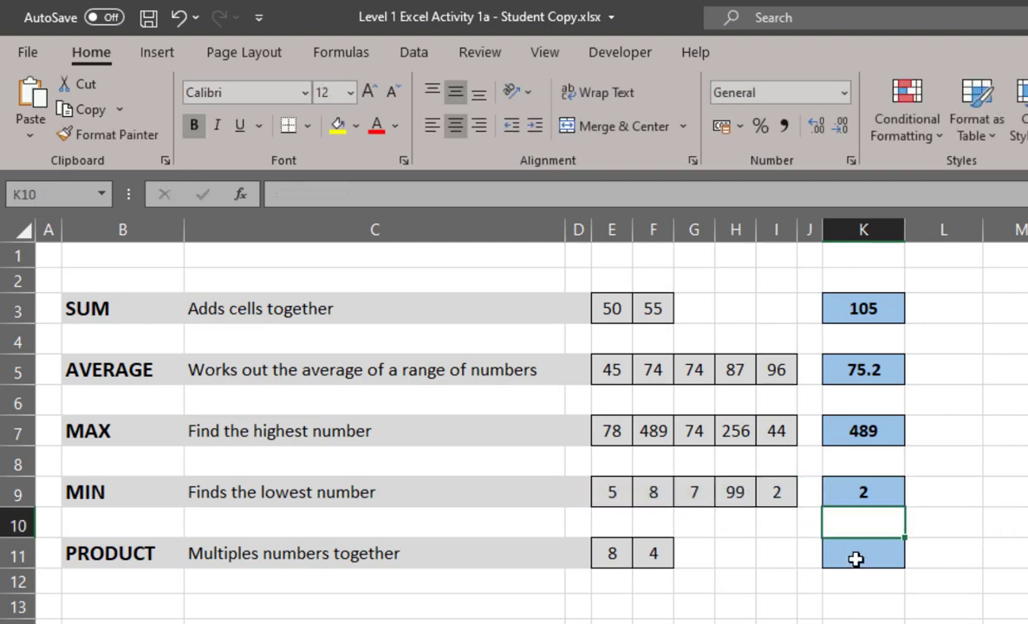
left_click(867, 558)
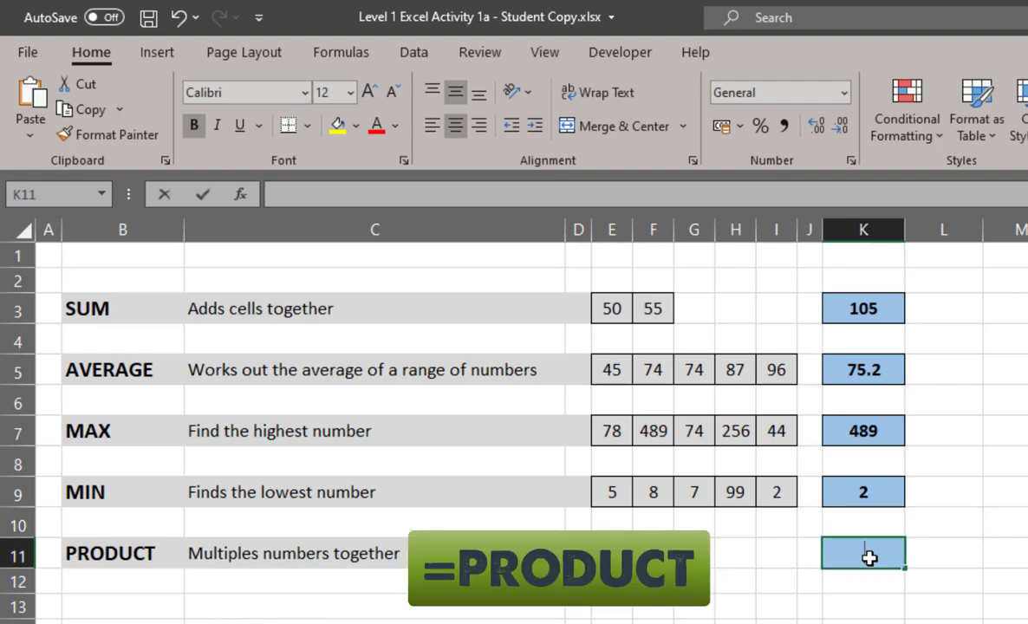
Step: Enter =PRODUCT(E11,F11) in K11, multiplying 8 by 4 to get 32
type("=")
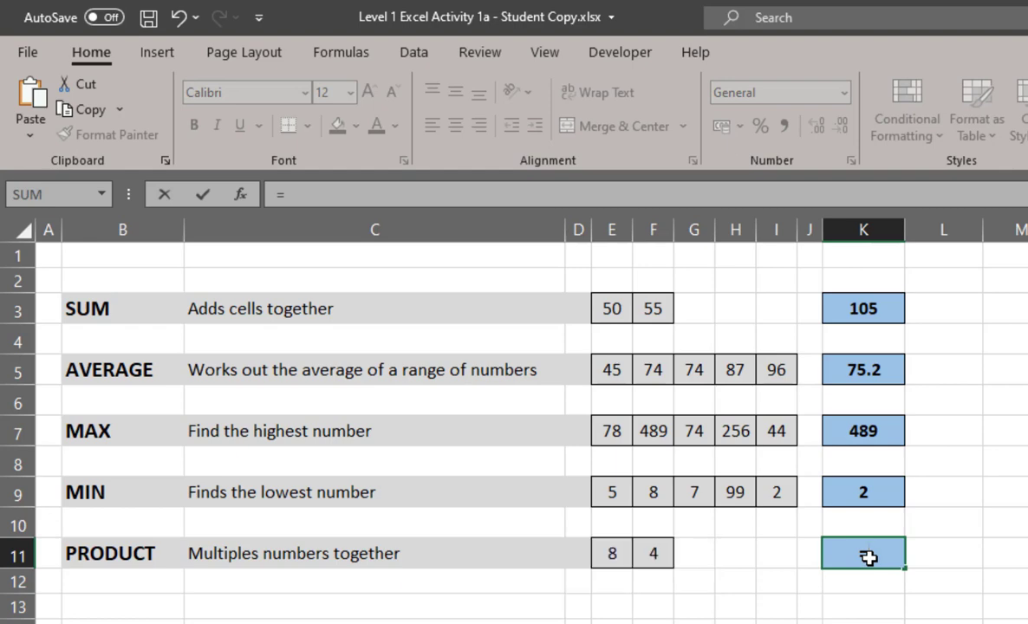
type("prod")
key("Tab")
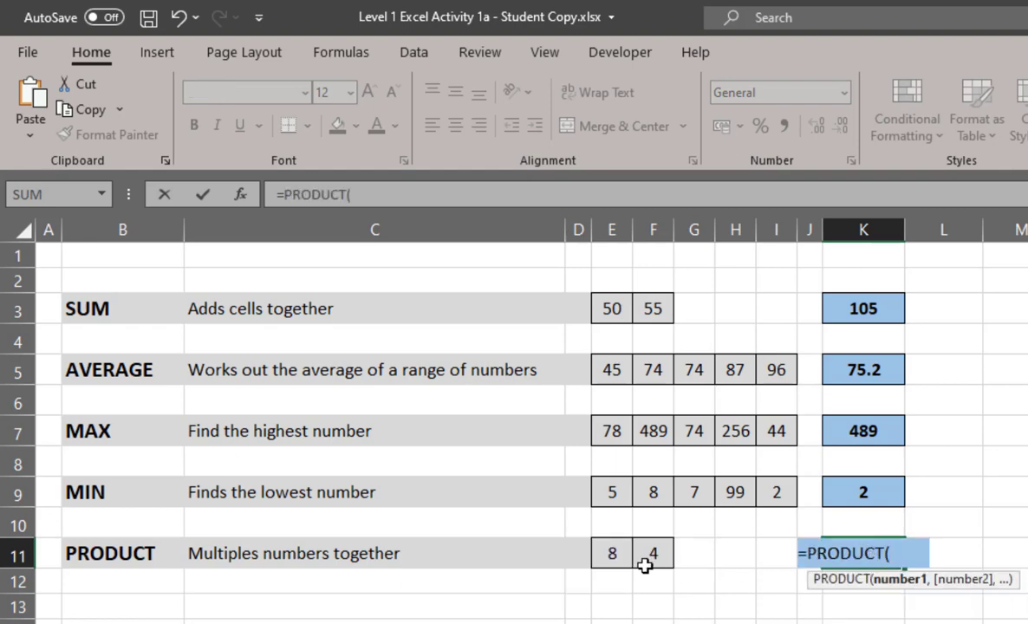
left_click(615, 552)
type(",")
left_click(653, 553)
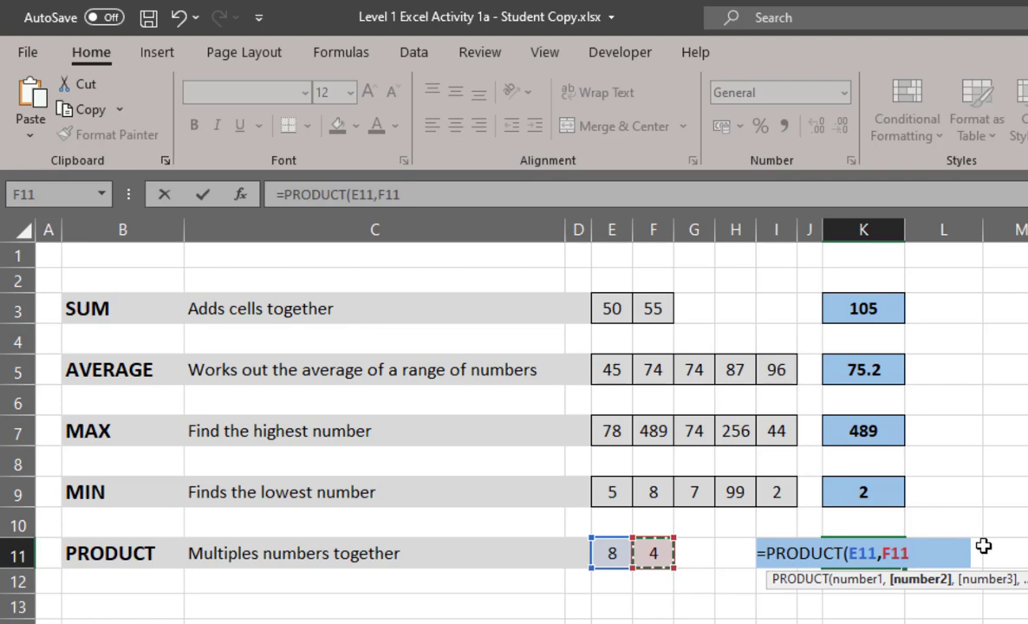
type(")")
key("Return")
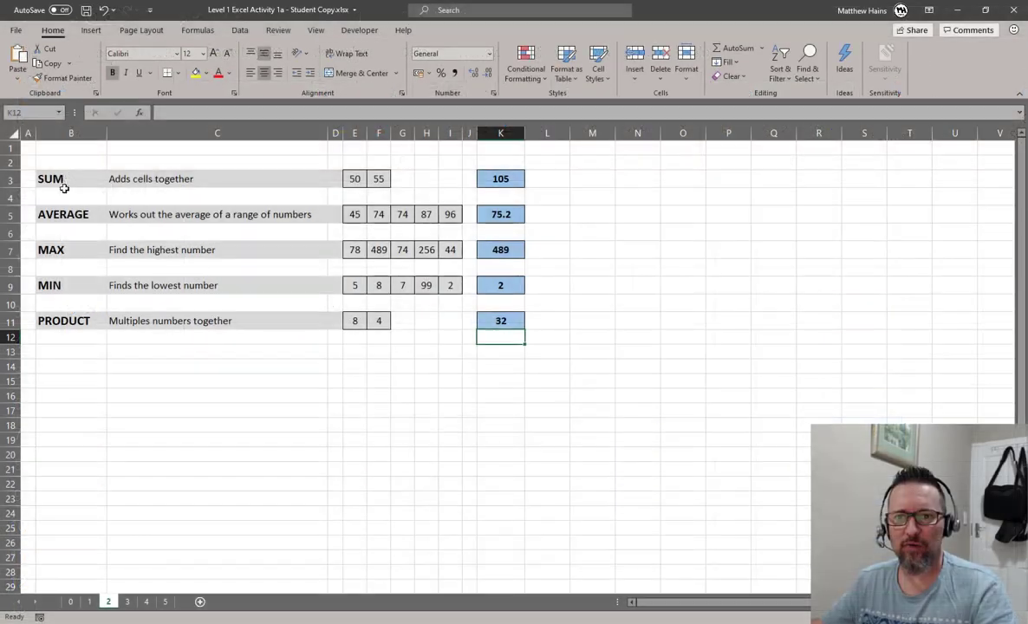
left_click(64, 180)
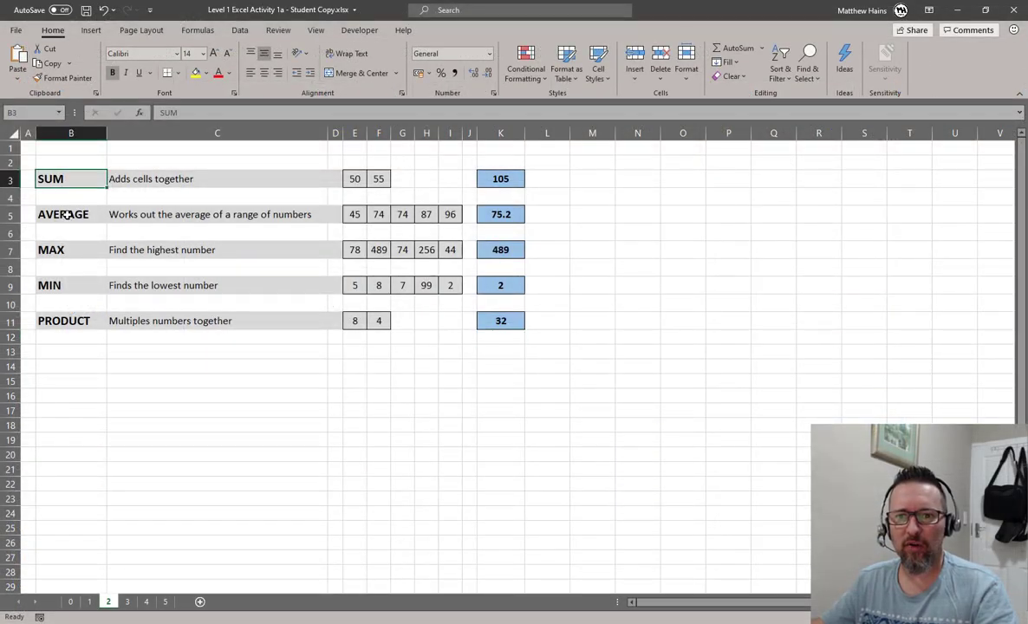
left_click(62, 215)
left_click(66, 250)
left_click(72, 288)
left_click(69, 321)
left_click(78, 284)
left_click(78, 252)
left_click(84, 213)
left_click(81, 178)
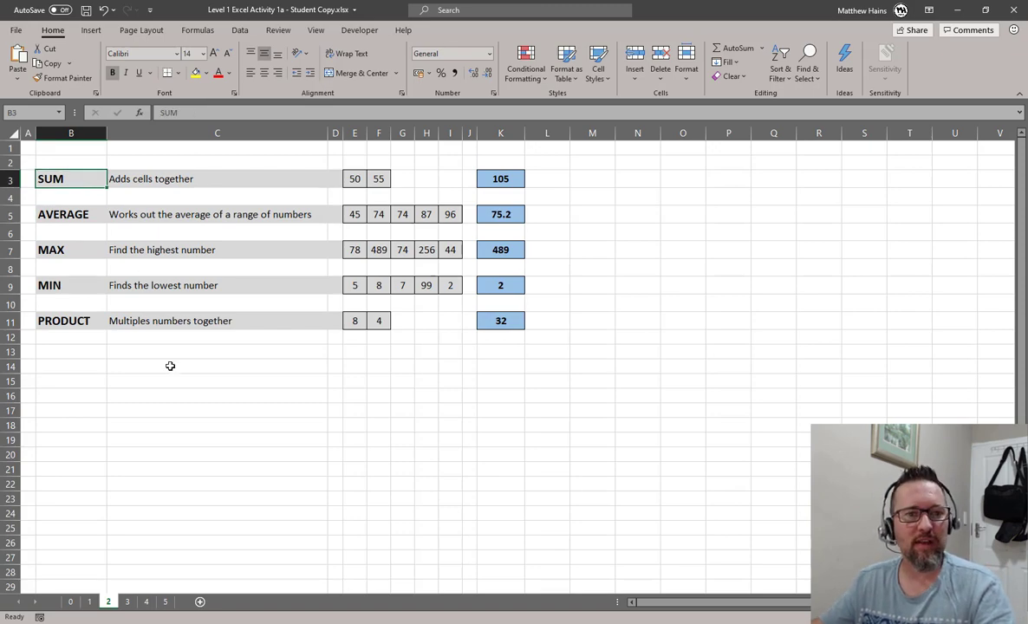